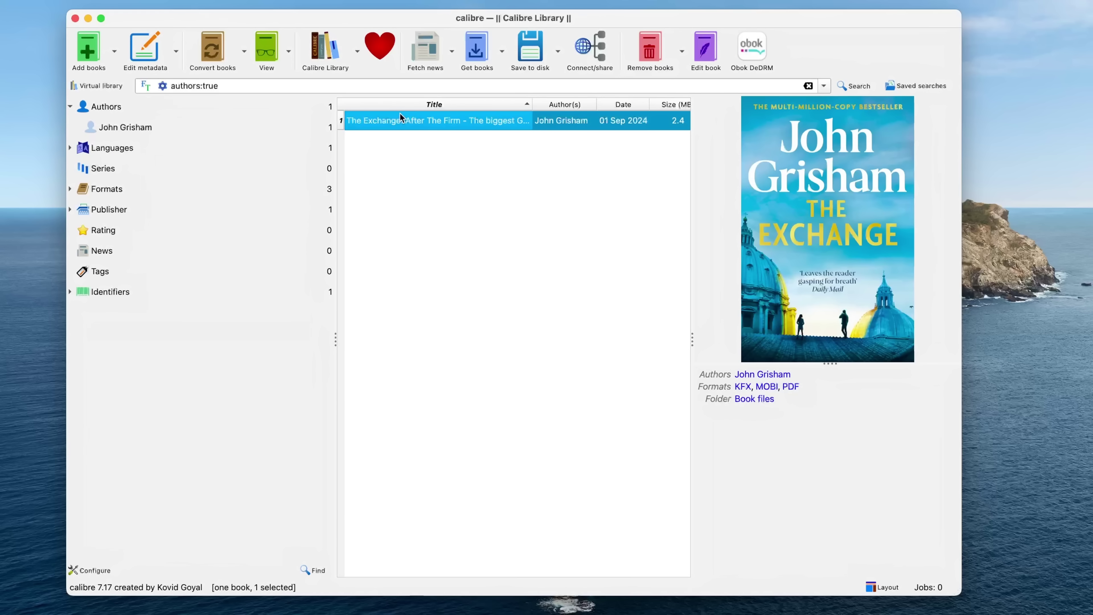
Open The Exchange in calibre's e-book viewer and scroll to its copyright page
double_click(400, 112)
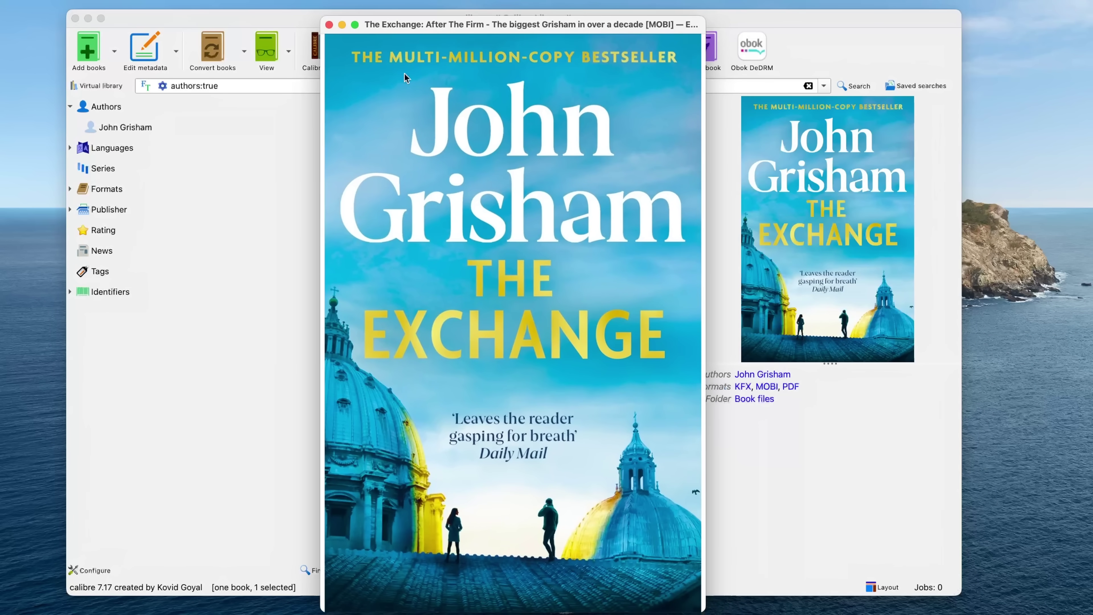
scroll(434, 137, "down", 2)
scroll(465, 200, "down", 1)
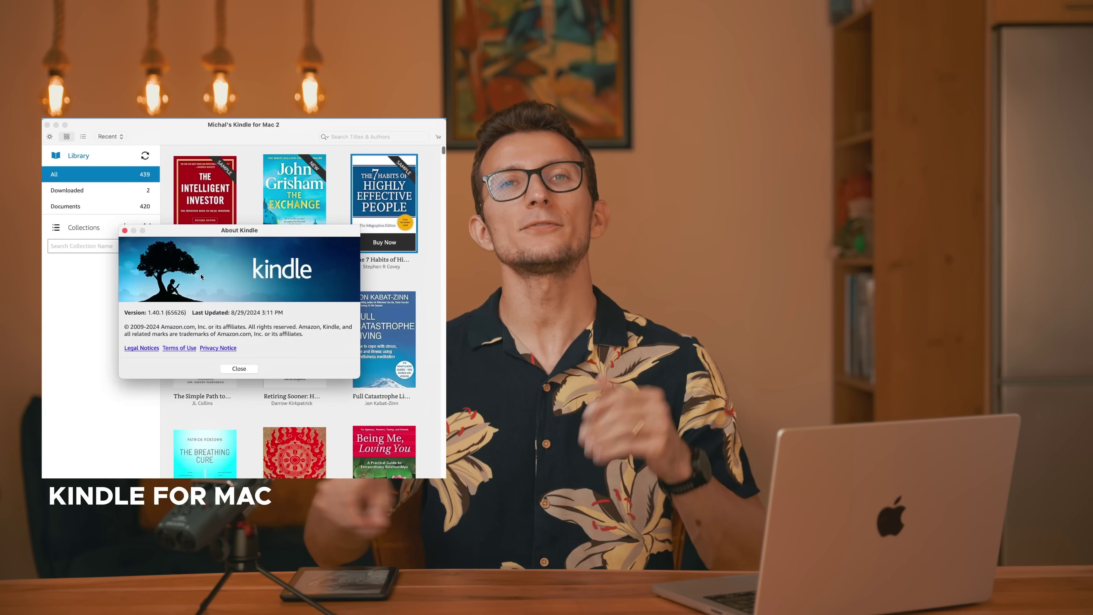
left_click_drag(196, 232, 180, 213)
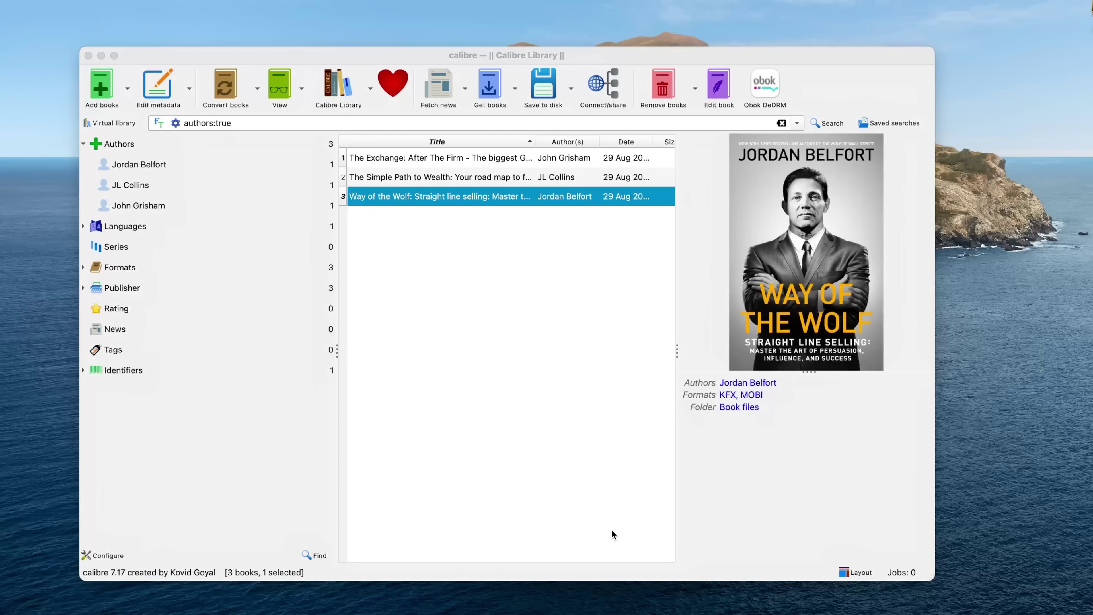
left_click(532, 357)
Preview The Exchange and The Simple Path to Wealth, then open Way of the Wolf and scroll its text
double_click(407, 158)
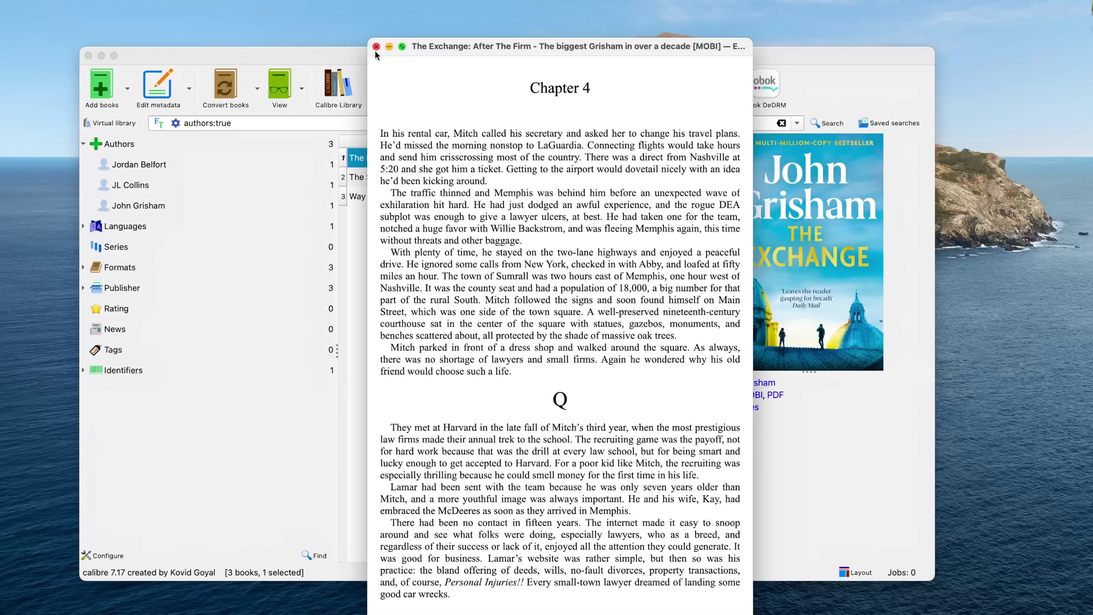
left_click(376, 46)
left_click(415, 179)
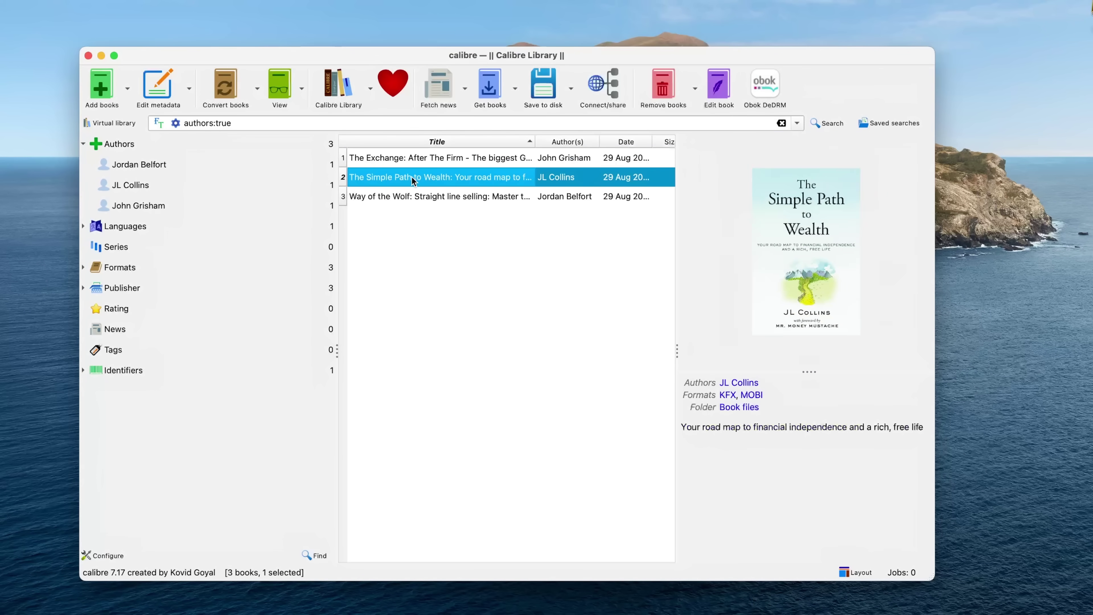
double_click(416, 180)
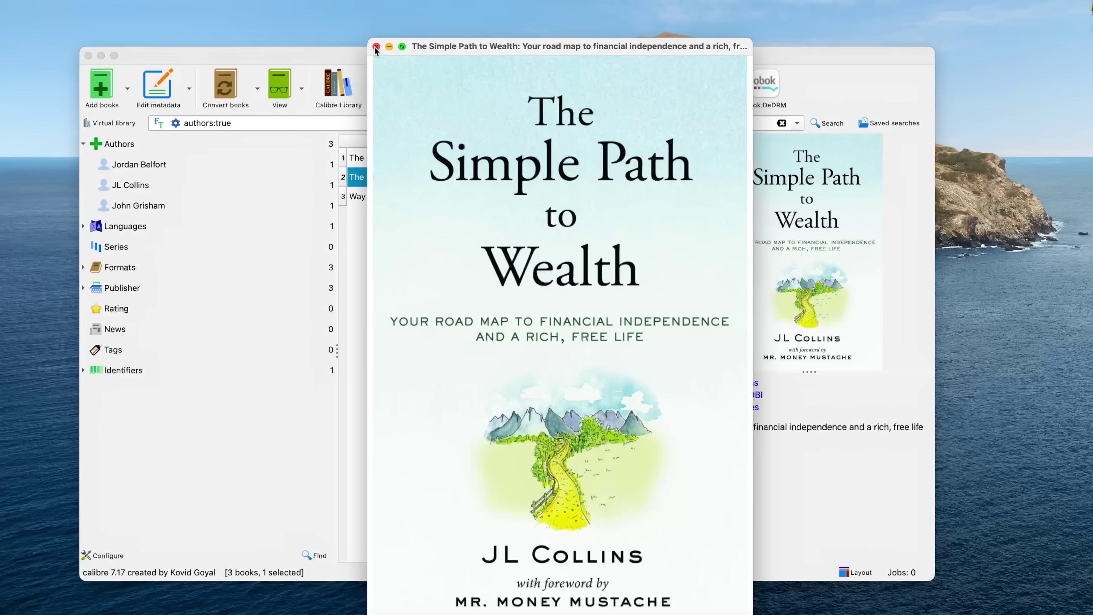
left_click(376, 46)
left_click(402, 196)
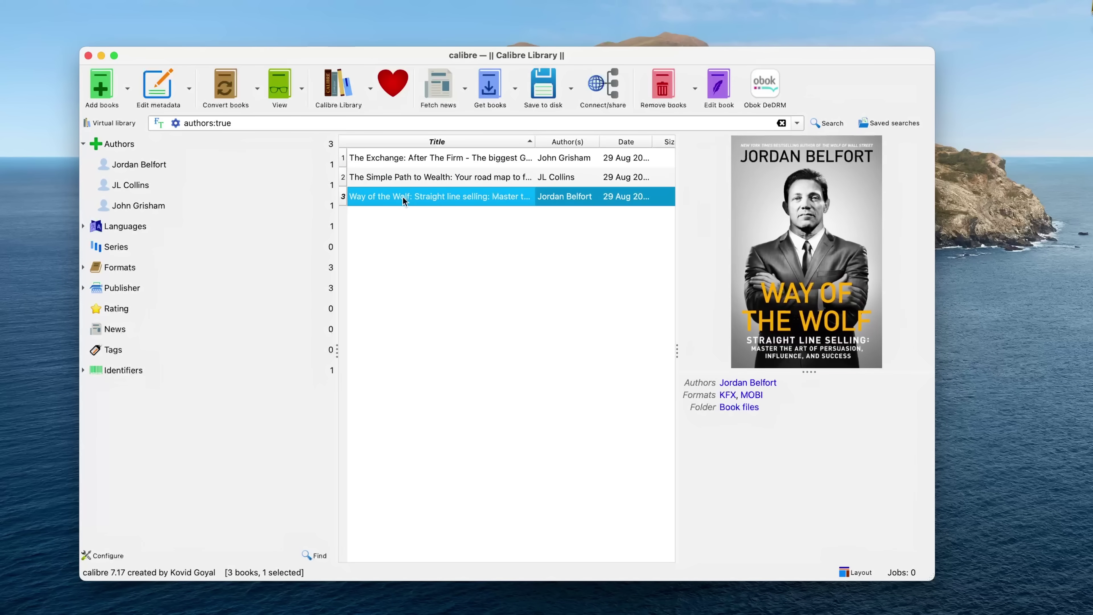
double_click(403, 197)
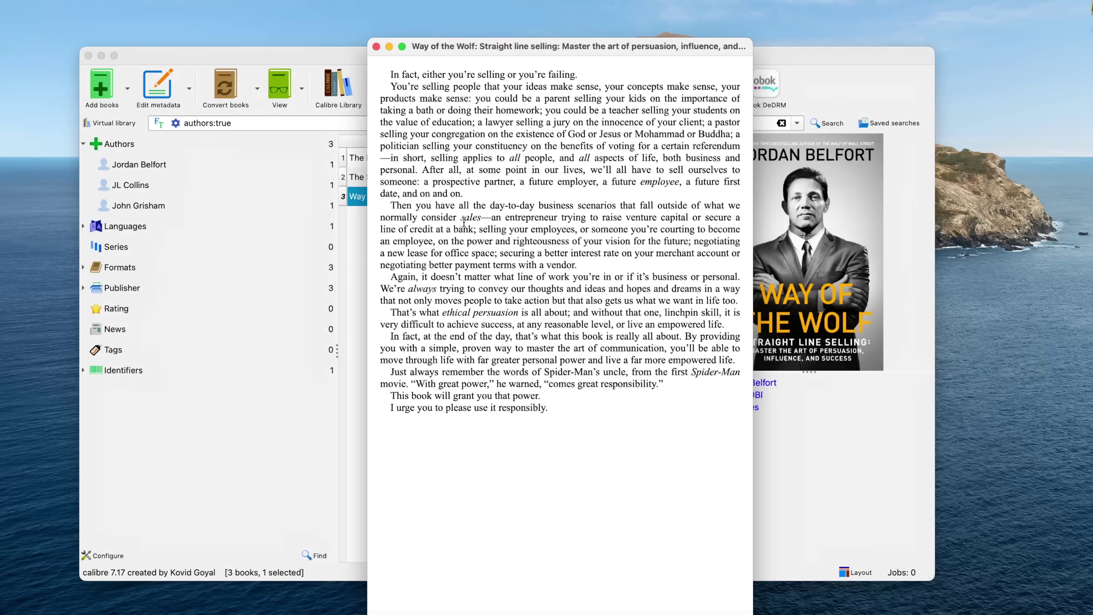
scroll(463, 222, "down", 6)
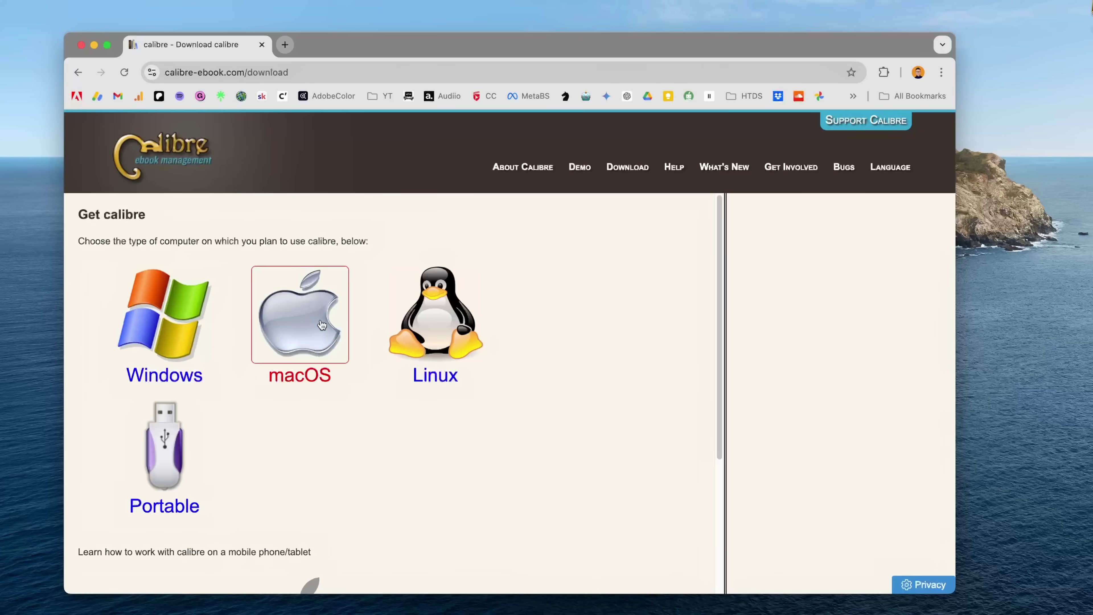
Start the calibre for macOS download, then bring up the MobileRead KFX Input plugin thread
left_click(318, 329)
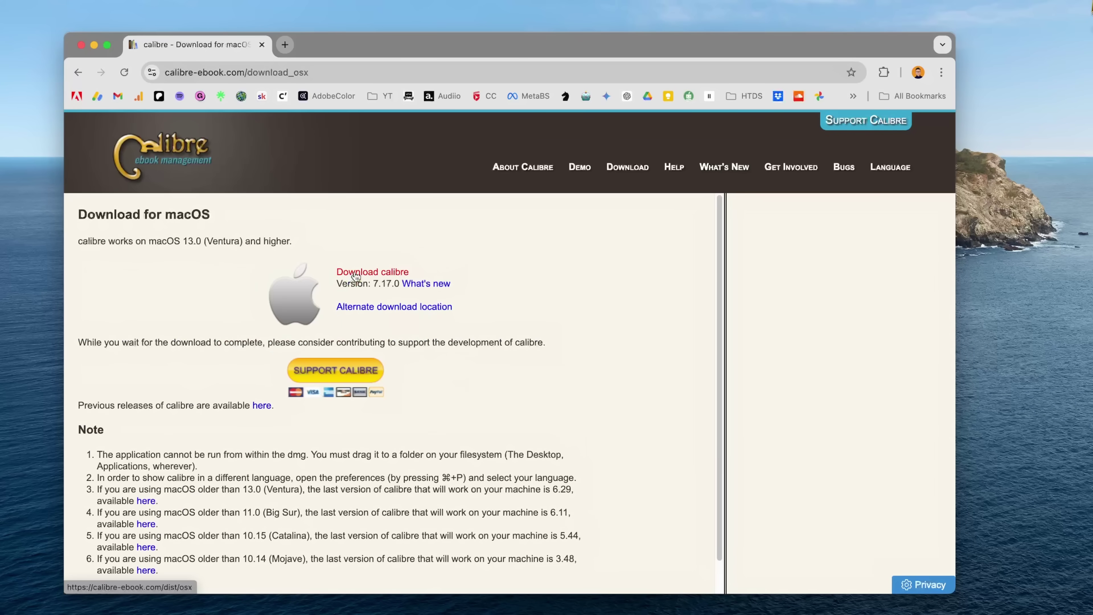
left_click(355, 273)
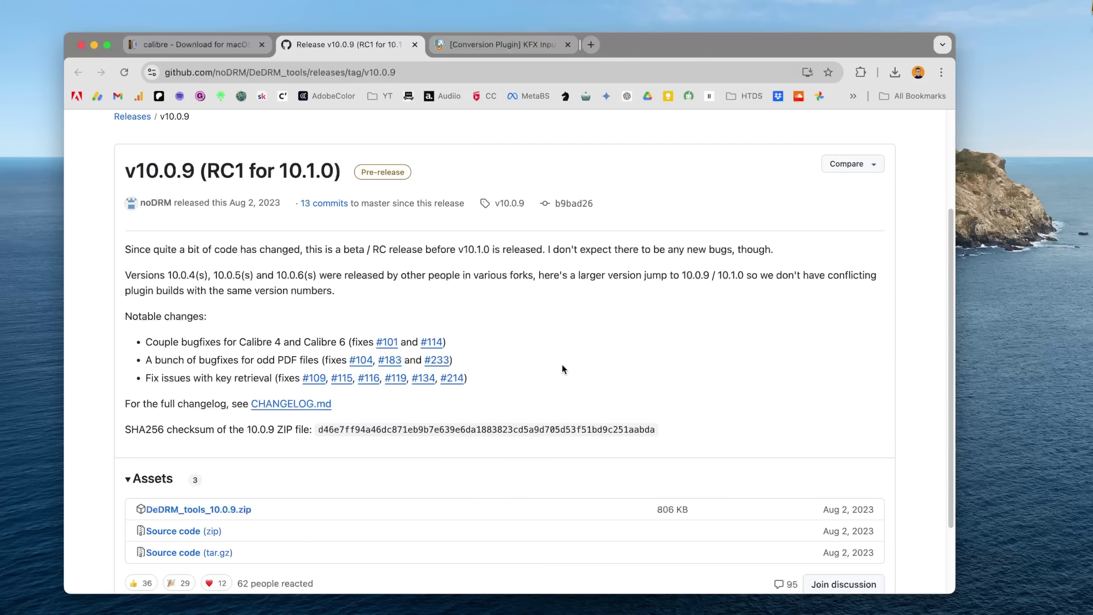
scroll(500, 357, "up", 3)
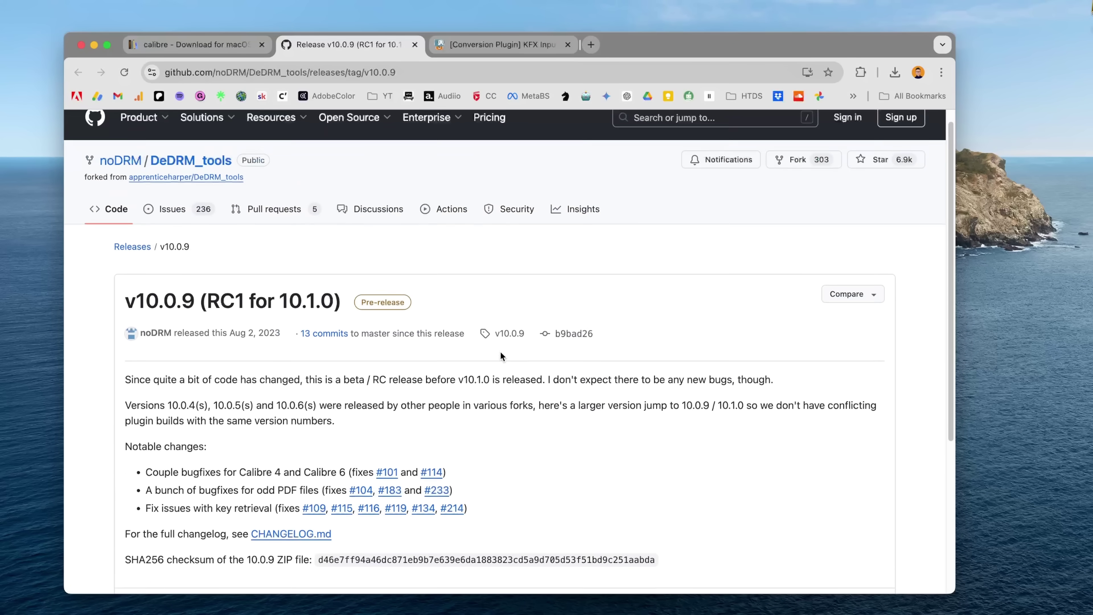
scroll(501, 351, "up", 1)
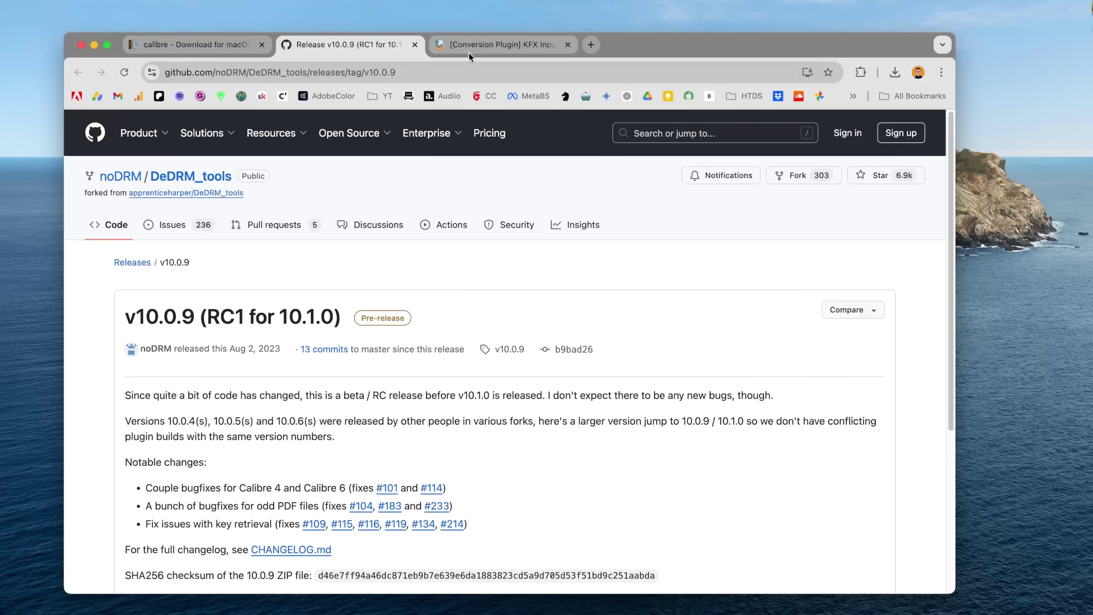
left_click(470, 46)
scroll(446, 239, "down", 15)
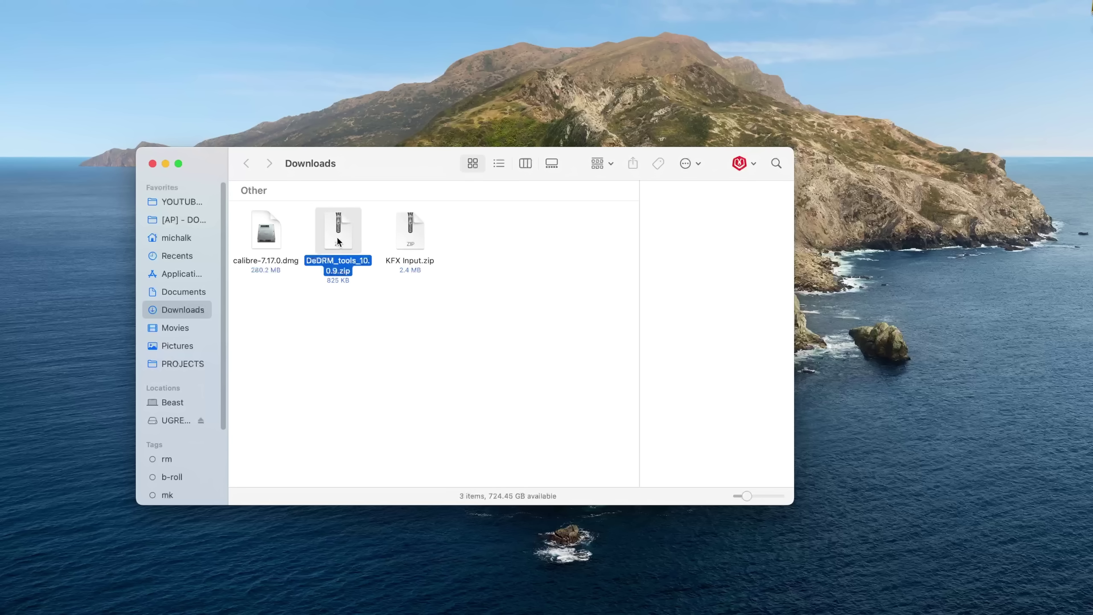
Extract DeDRM_tools_10.0.9.zip in Downloads into its DeDRM_tools_10.0.9 folder
double_click(338, 241)
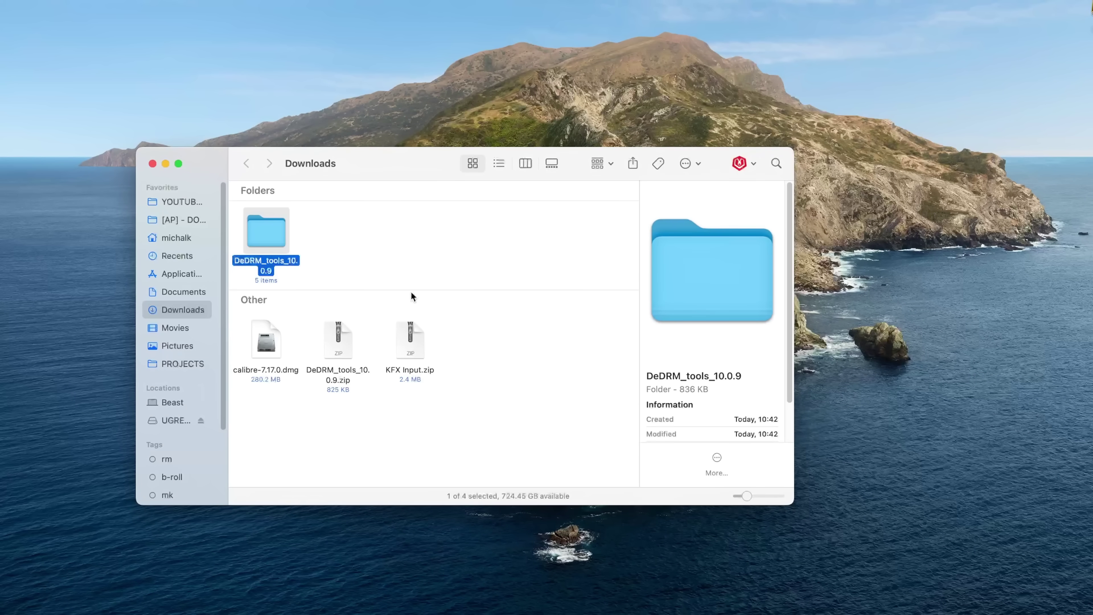
left_click(414, 279)
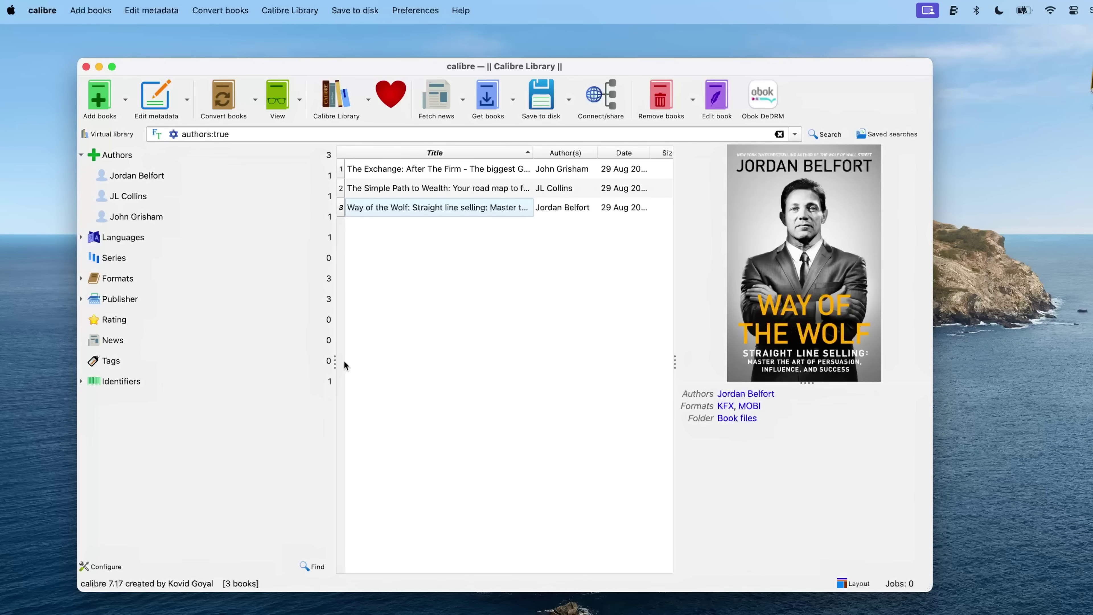
Load DeDRM_plugin.zip from the DeDRM_tools_10.0.9 folder as a calibre plugin, confirming the install
left_click(51, 8)
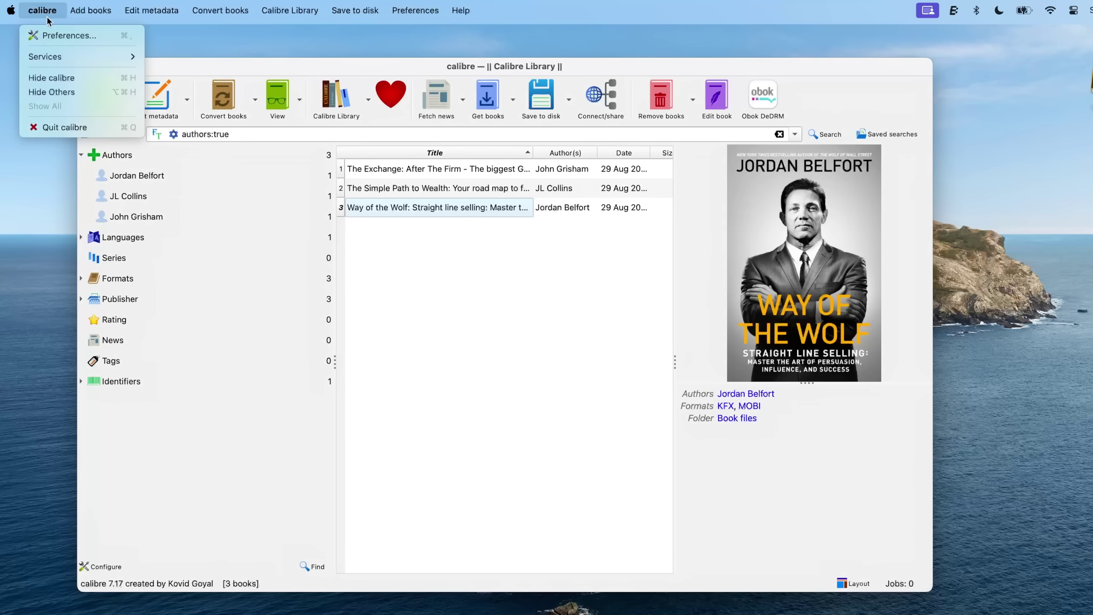
left_click(55, 38)
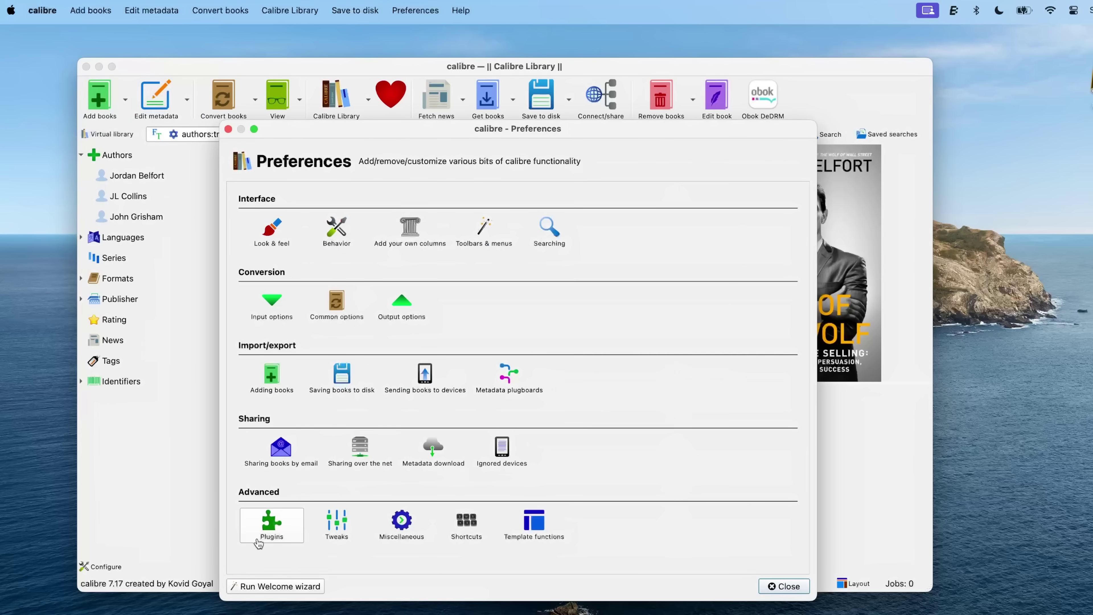
left_click(264, 527)
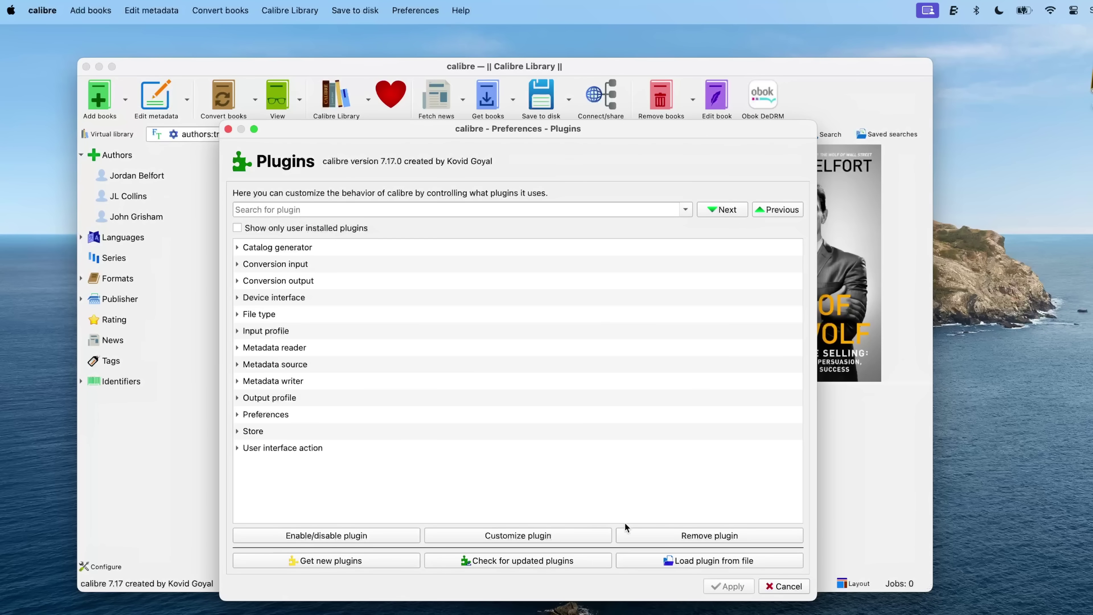
left_click(674, 561)
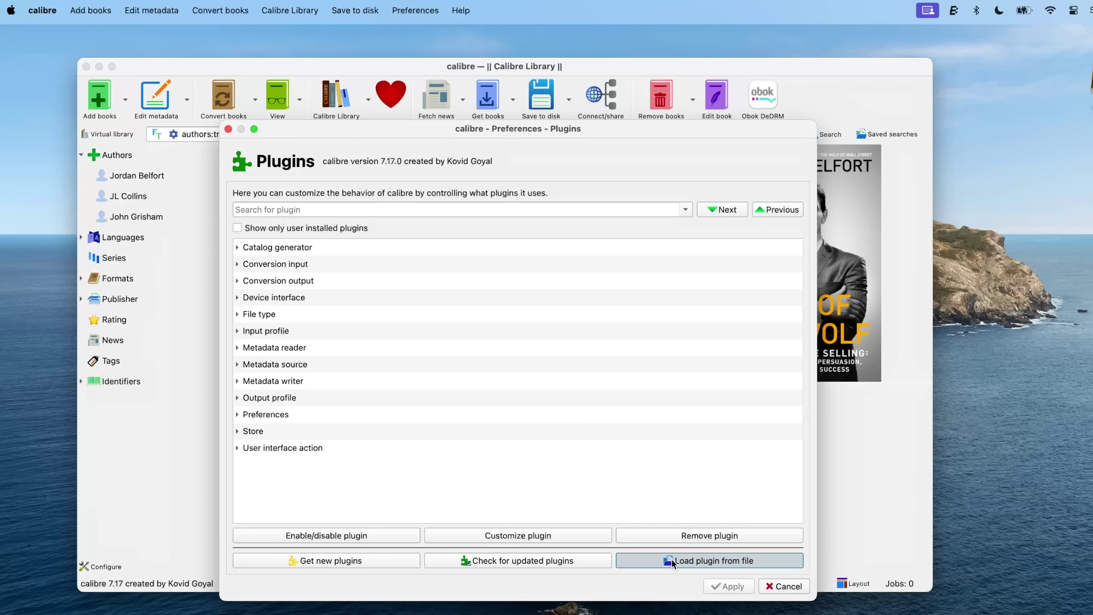
double_click(396, 276)
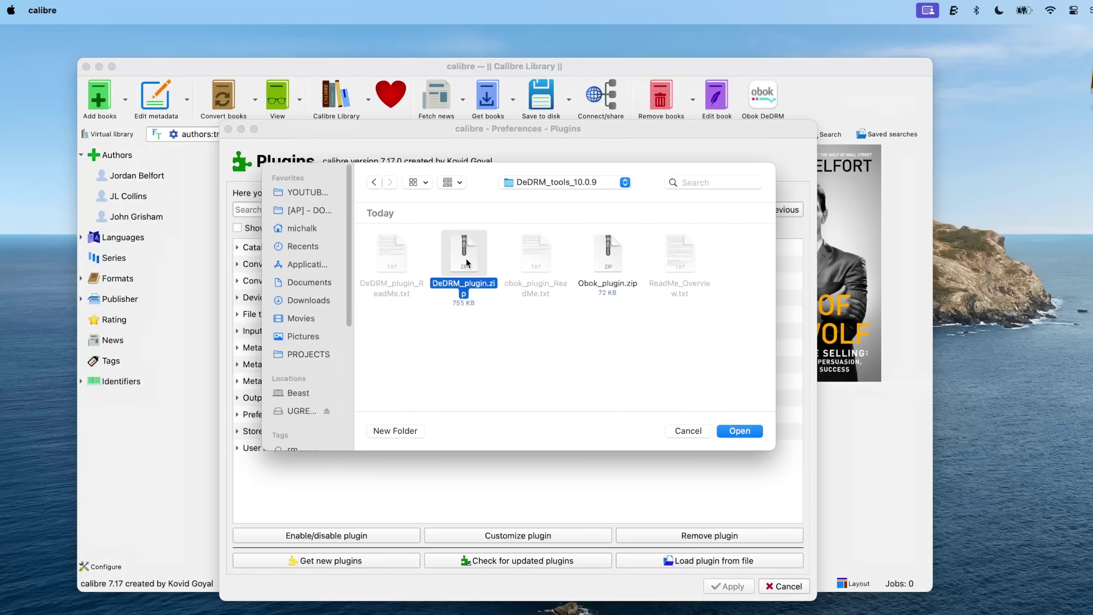
left_click(746, 431)
left_click(637, 385)
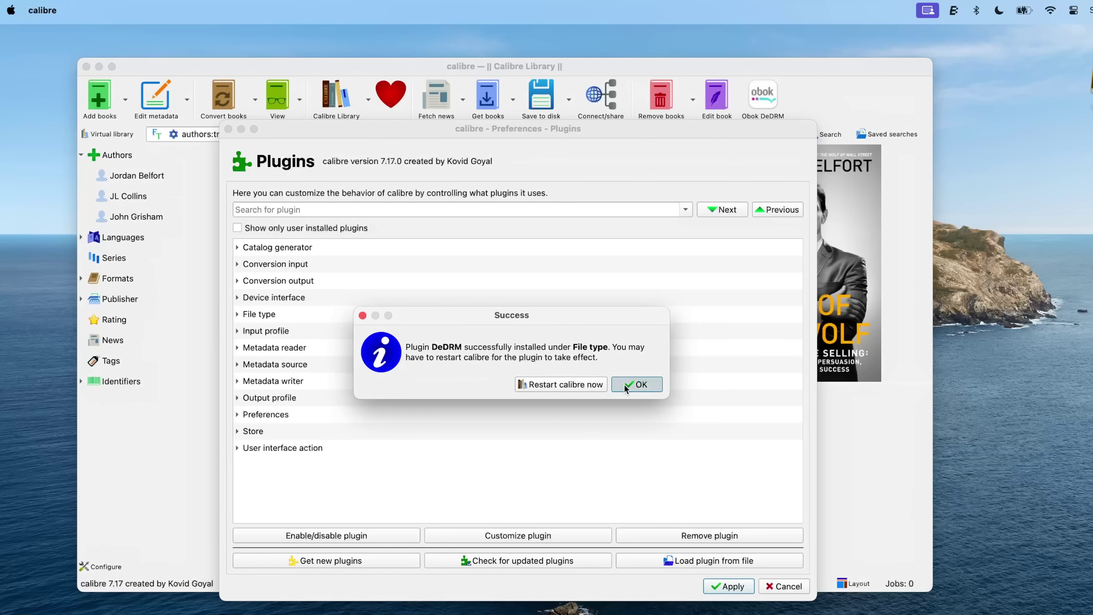
left_click(625, 385)
key("Return")
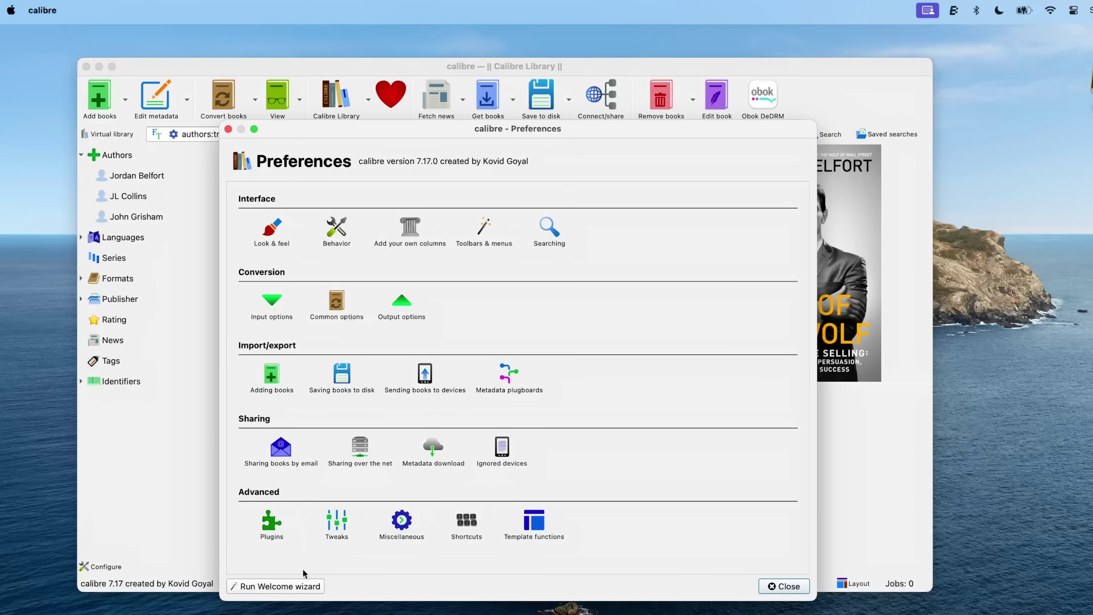
Show only user-installed plugins and expand Conversion input, File type and User interface action
left_click(270, 523)
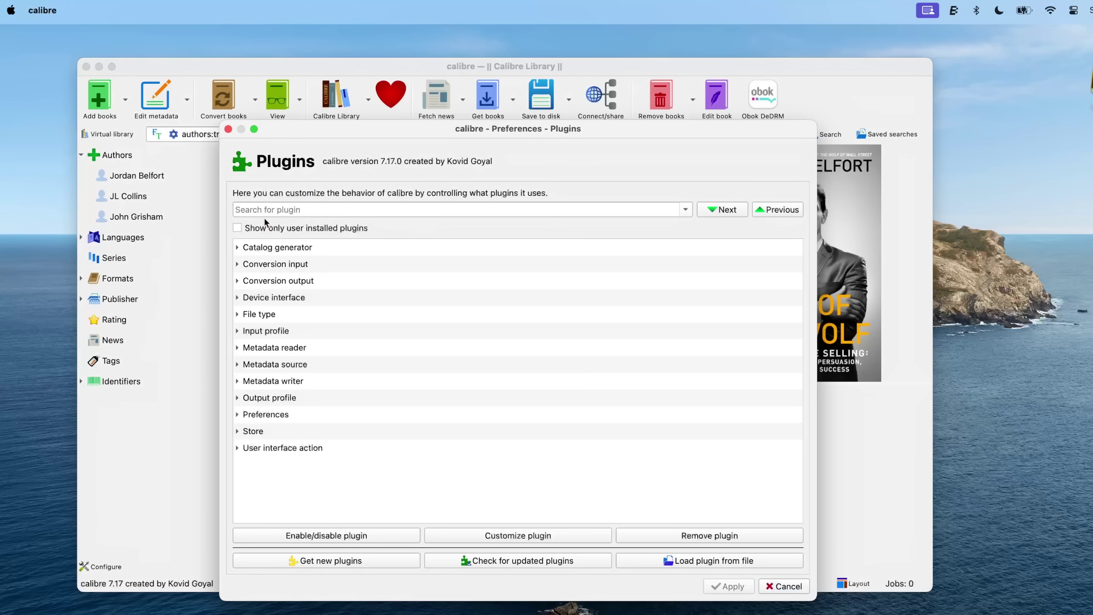
left_click(261, 228)
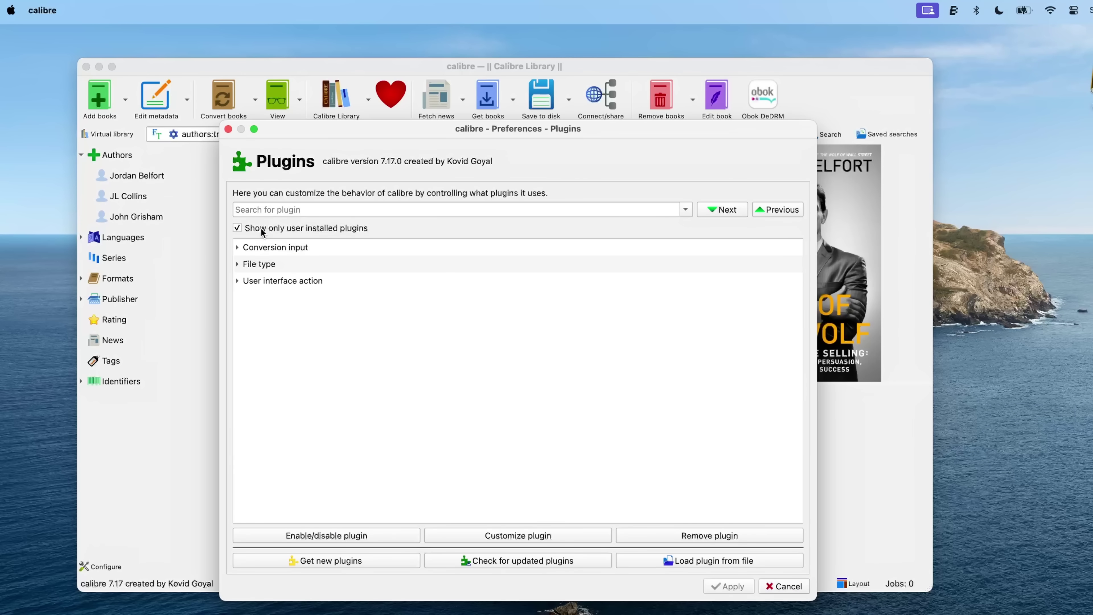
left_click(237, 248)
left_click(237, 292)
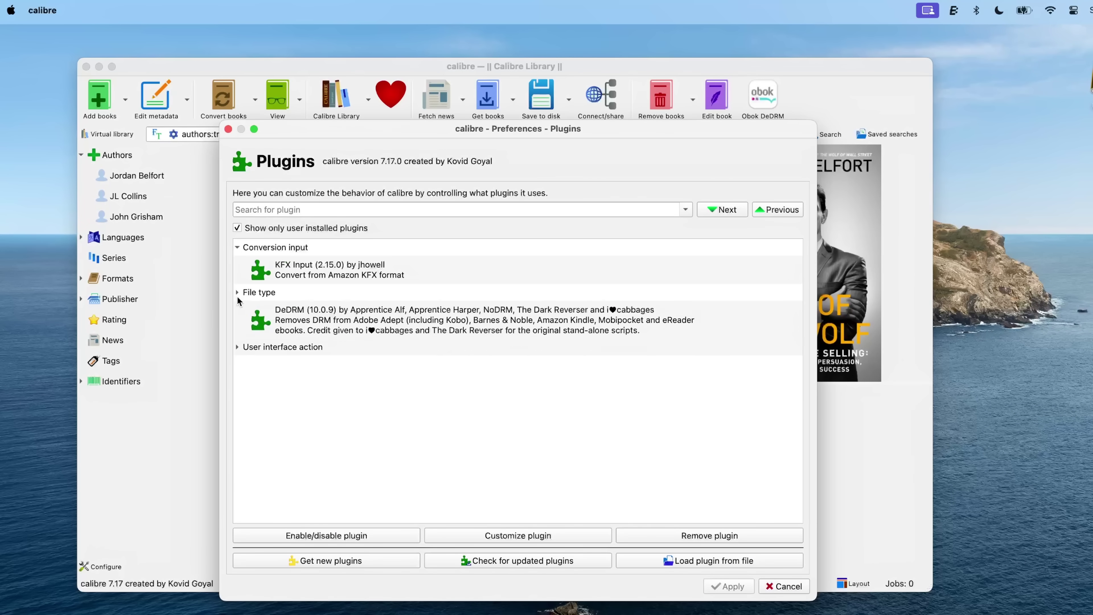
left_click(237, 348)
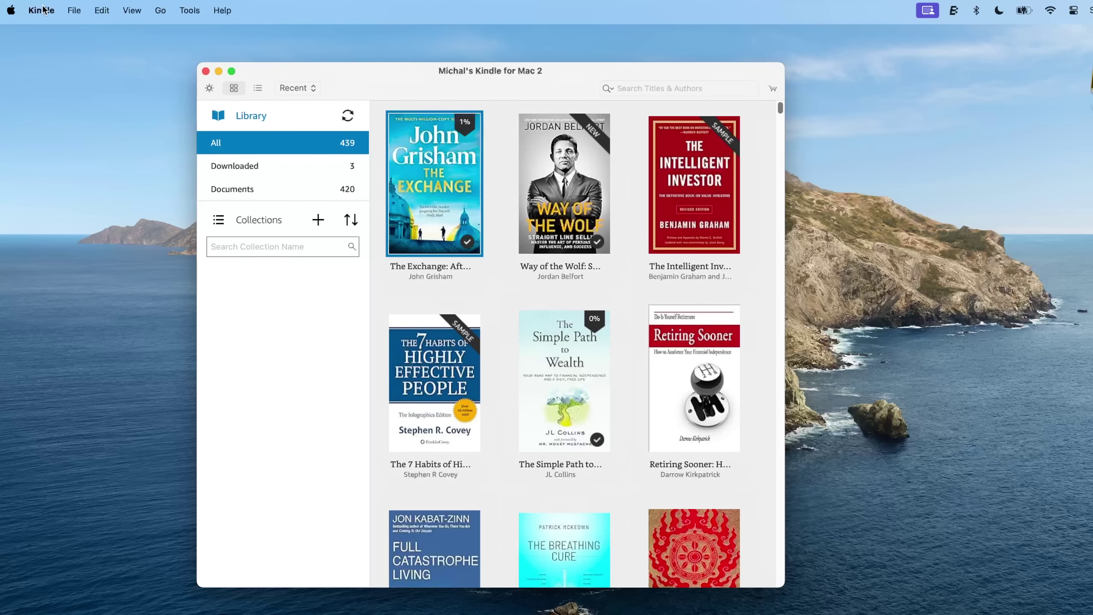
left_click(44, 11)
left_click(46, 32)
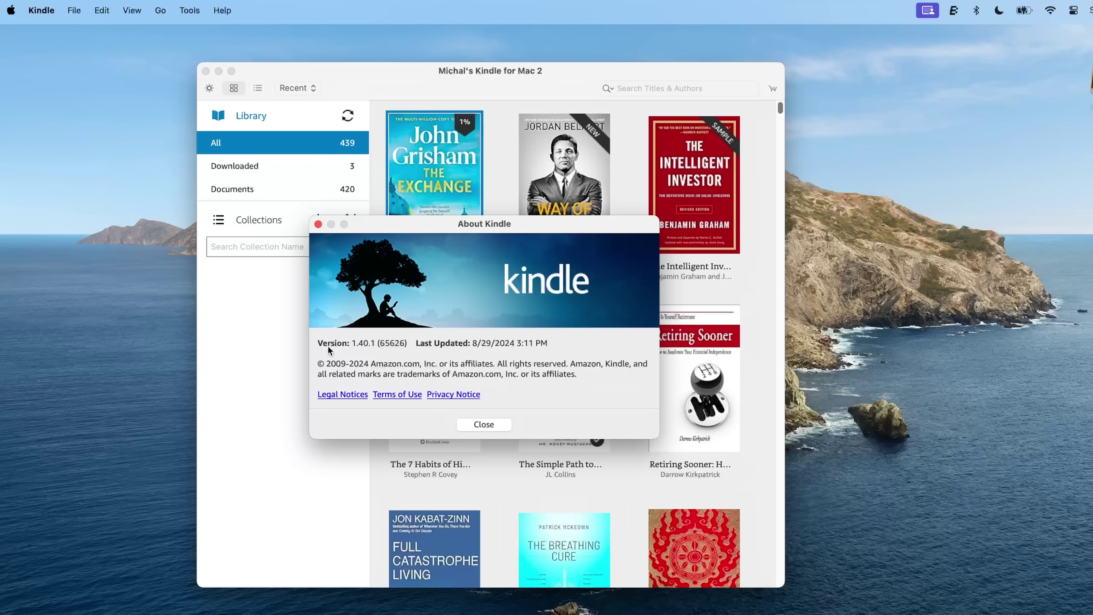
left_click(465, 422)
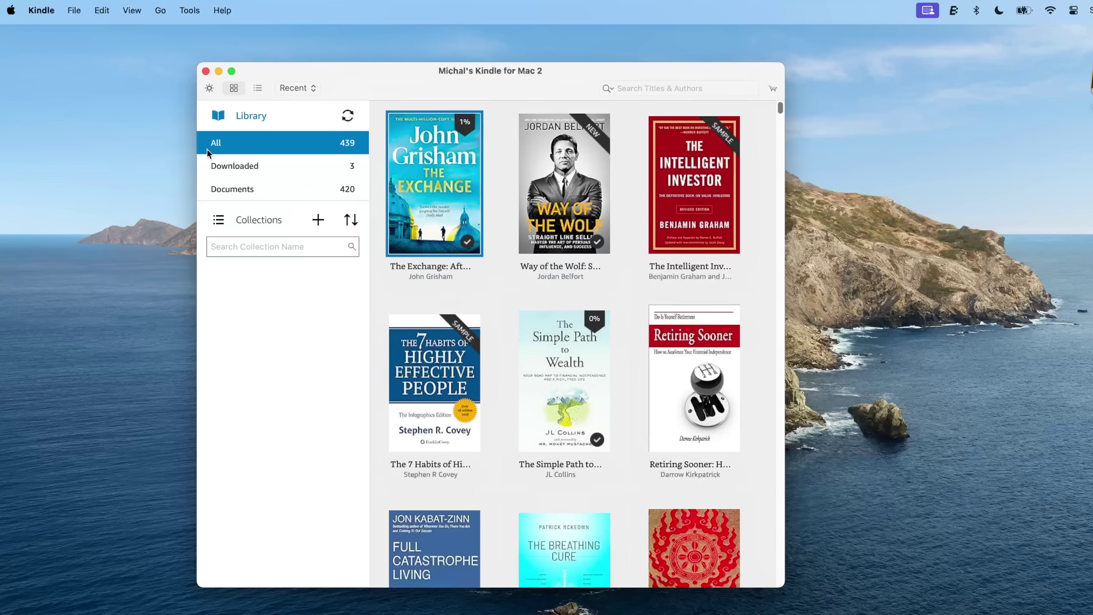
left_click_drag(276, 78, 269, 75)
left_click(43, 11)
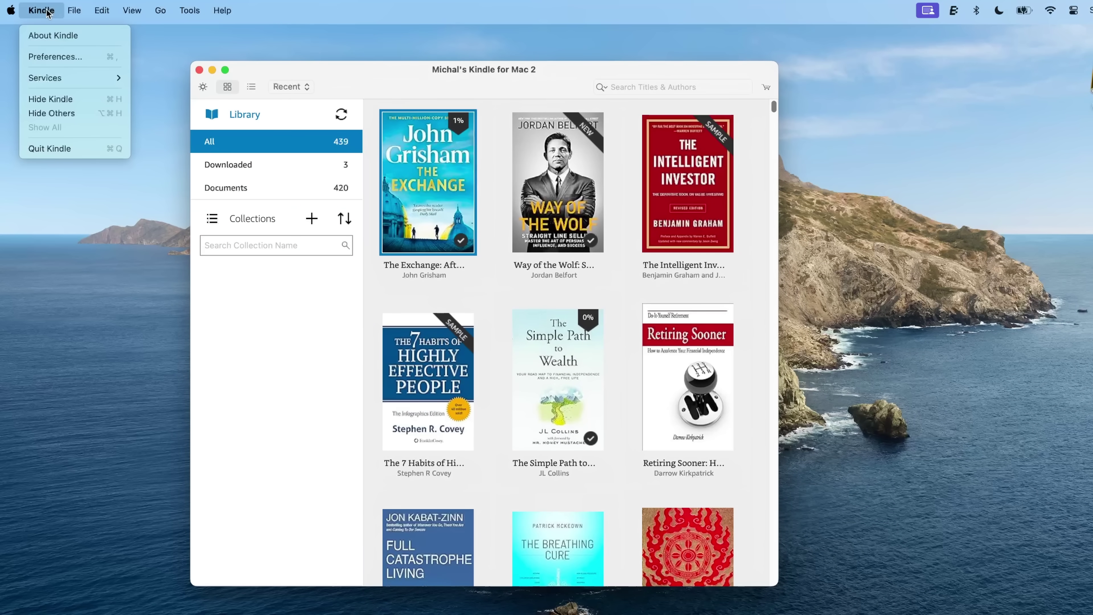
Check the Kindle Preferences Updates page to confirm automatic update installation is off
left_click(53, 57)
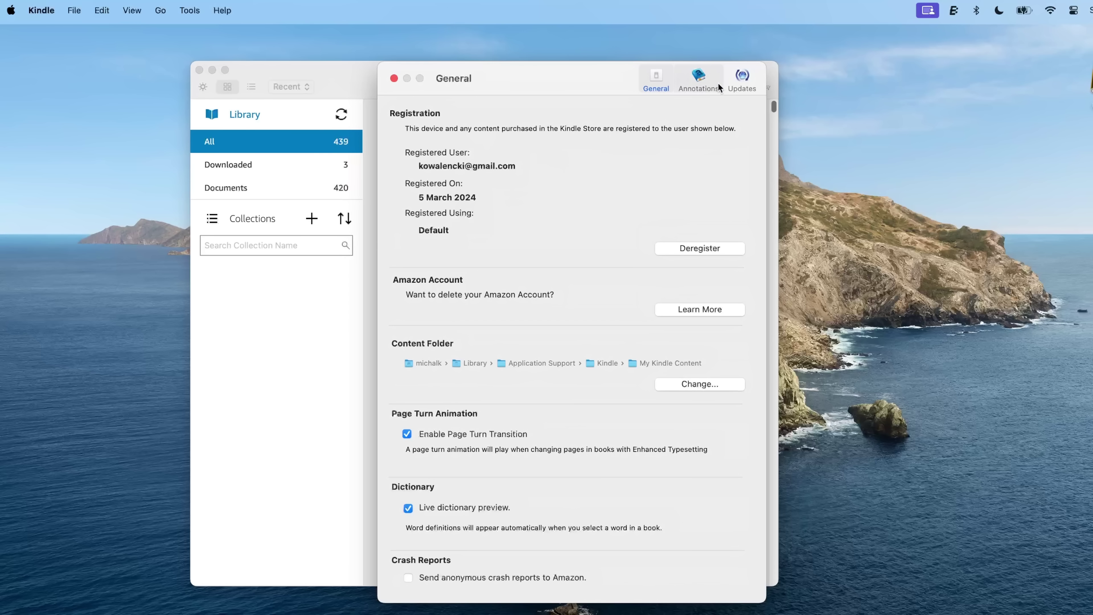
left_click(737, 74)
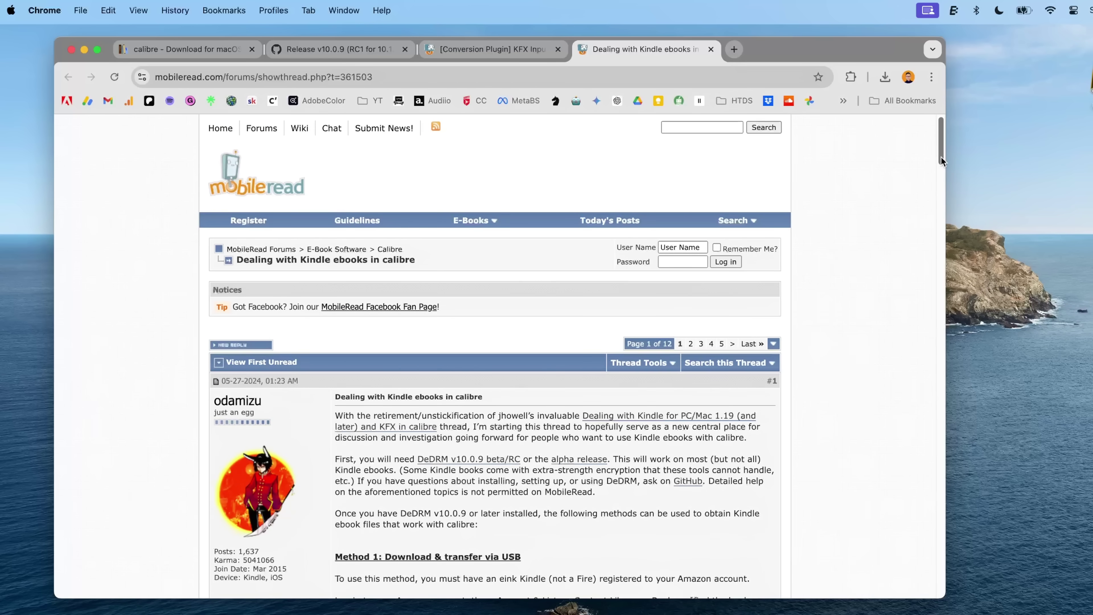
Find the Method 2 note on blocking Kindle updates and open the disable_k4pc_download.bat post
left_click_drag(942, 156, 934, 213)
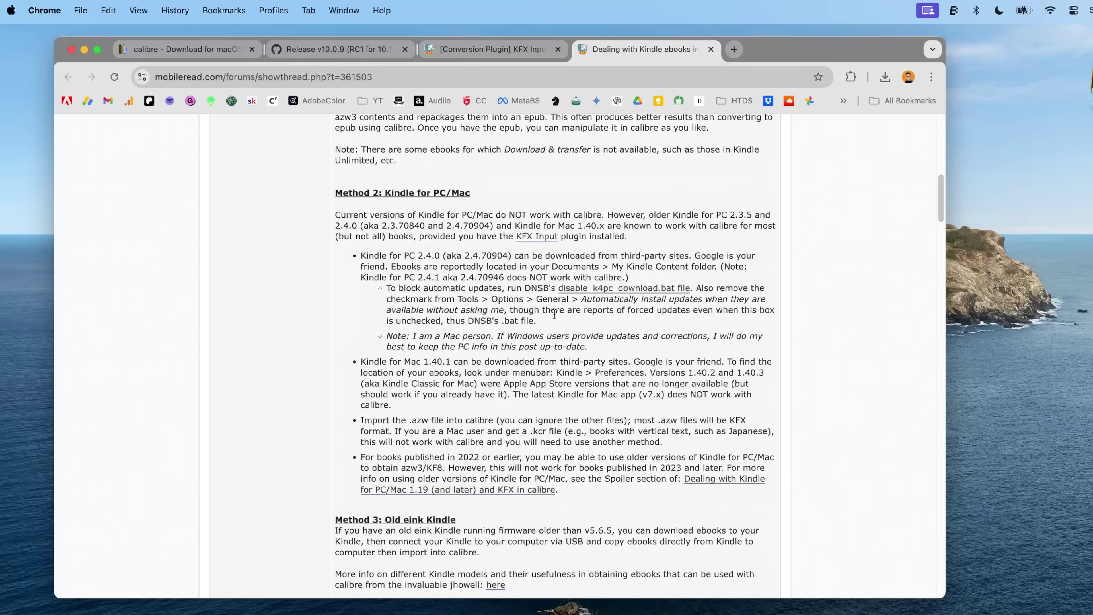
mouse_move(393, 287)
left_mouse_down()
mouse_move(646, 310)
mouse_move(542, 322)
mouse_move(383, 290)
left_mouse_up()
left_click(548, 323)
left_click(382, 291)
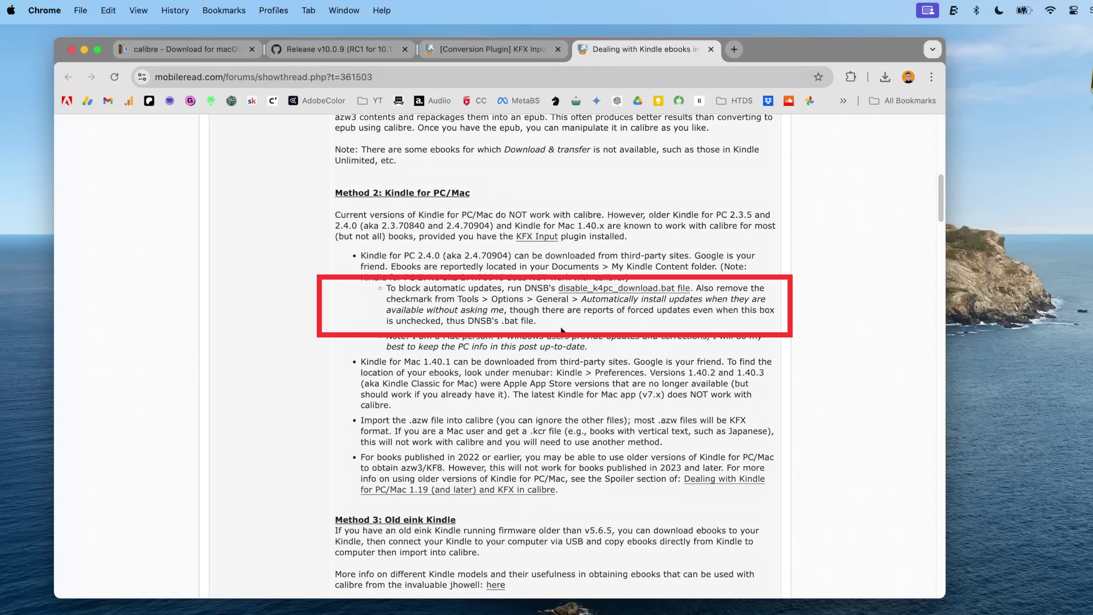
left_click(586, 289)
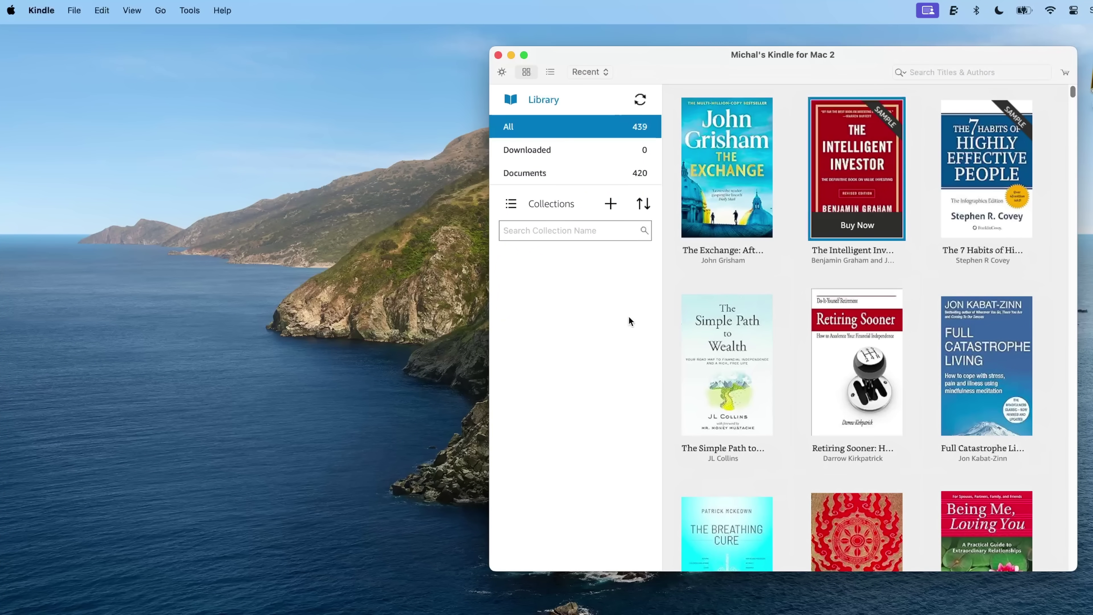
Reveal the Kindle content folder in Finder from Kindle Preferences' Change… chooser, then cancel it
left_click(41, 10)
left_click(52, 56)
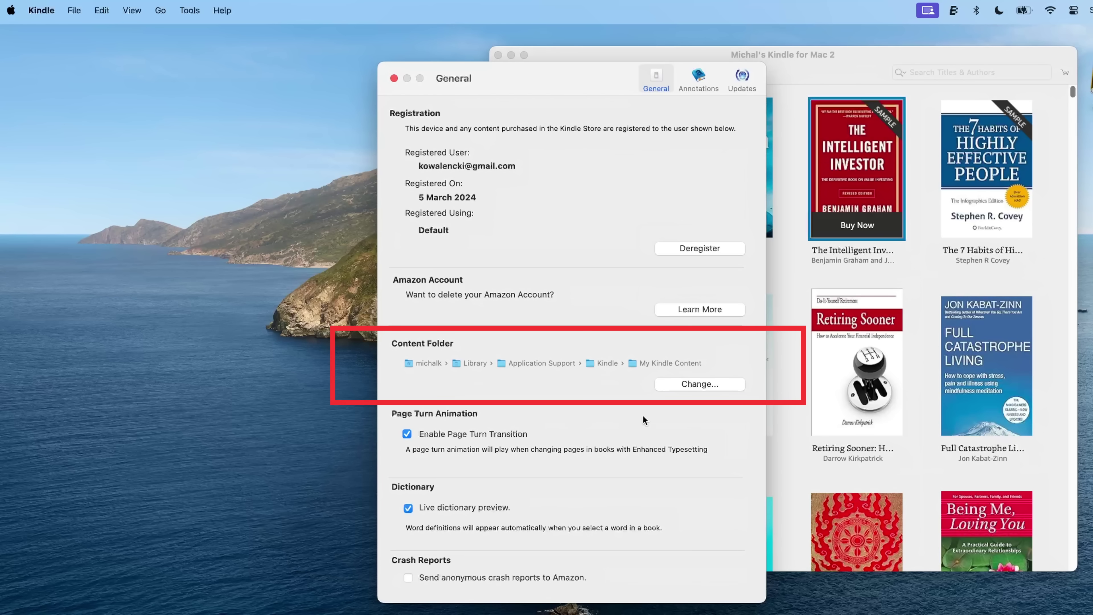
left_click(702, 388)
right_click(611, 339)
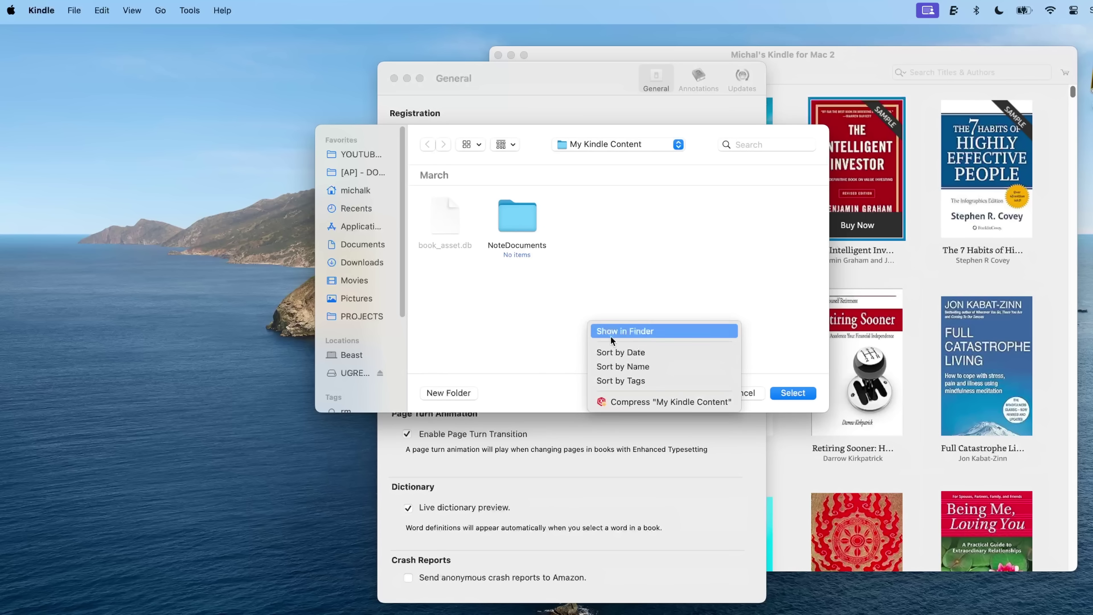
left_click(618, 332)
left_click(740, 393)
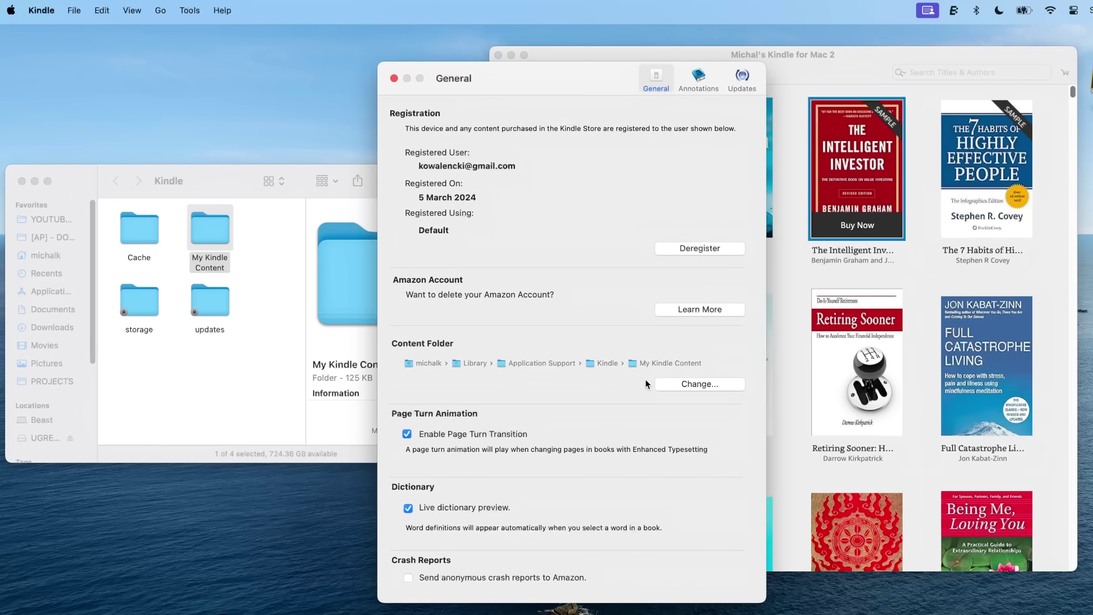
Open My Kindle Content in Finder, close Kindle Preferences, and place Finder beside the library
left_click(198, 237)
double_click(198, 237)
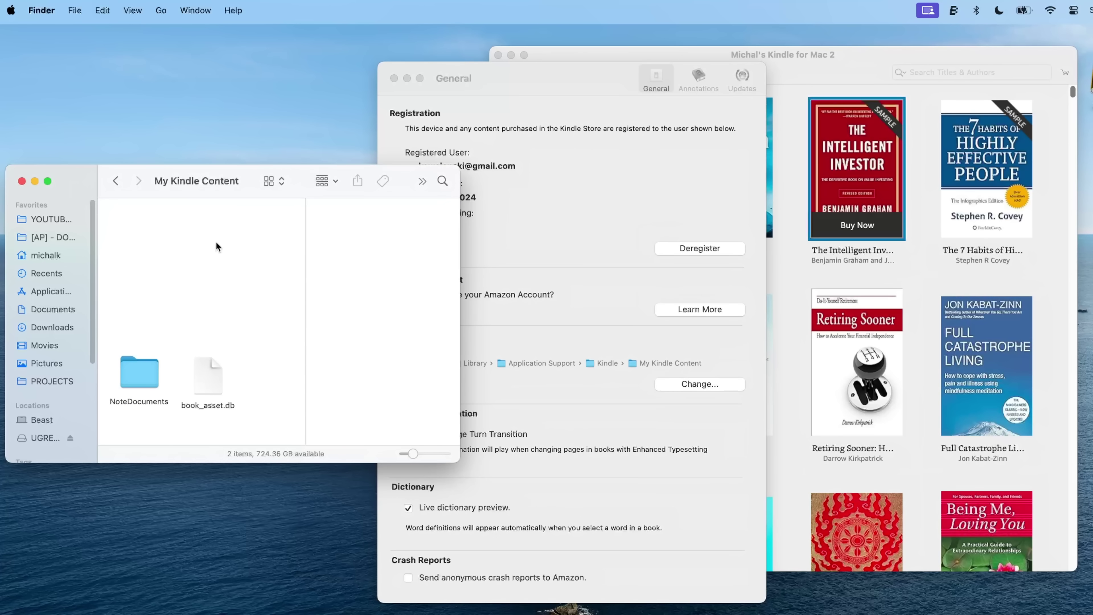
left_click(409, 99)
left_click(395, 79)
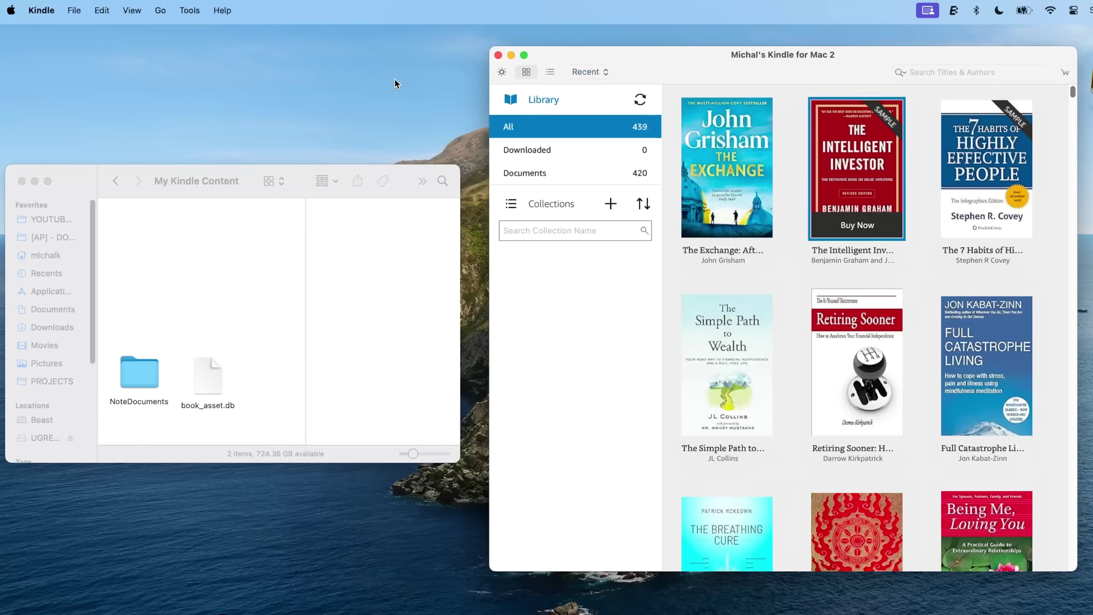
left_click_drag(261, 172, 269, 125)
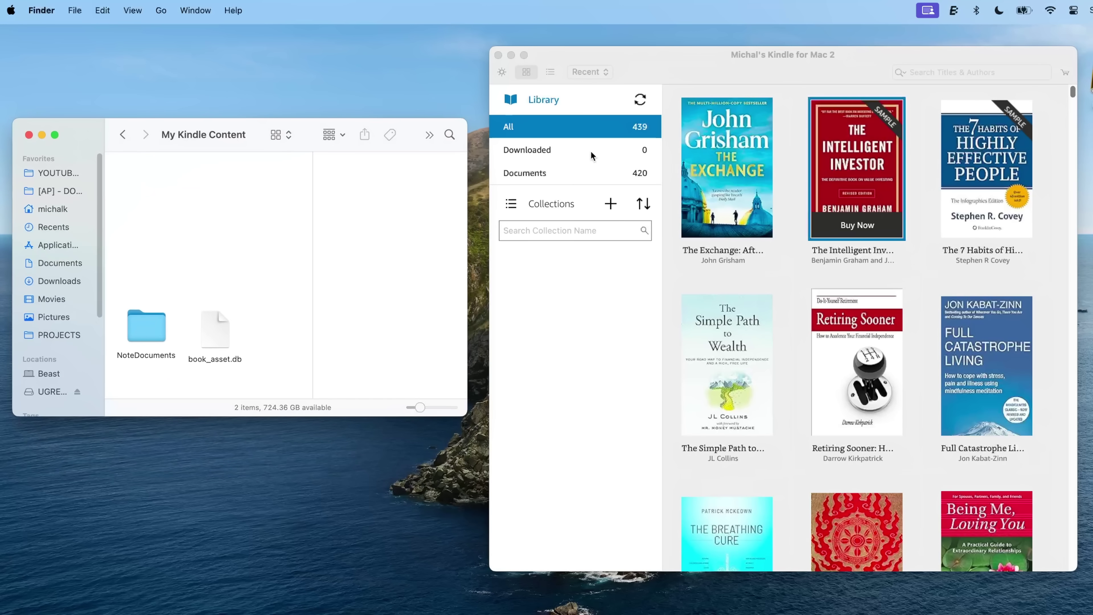
Download The Exchange, then open the B0BX44G8TR_EBOK folder and select B0BX44G8TR_EBOK.azw
right_click(721, 168)
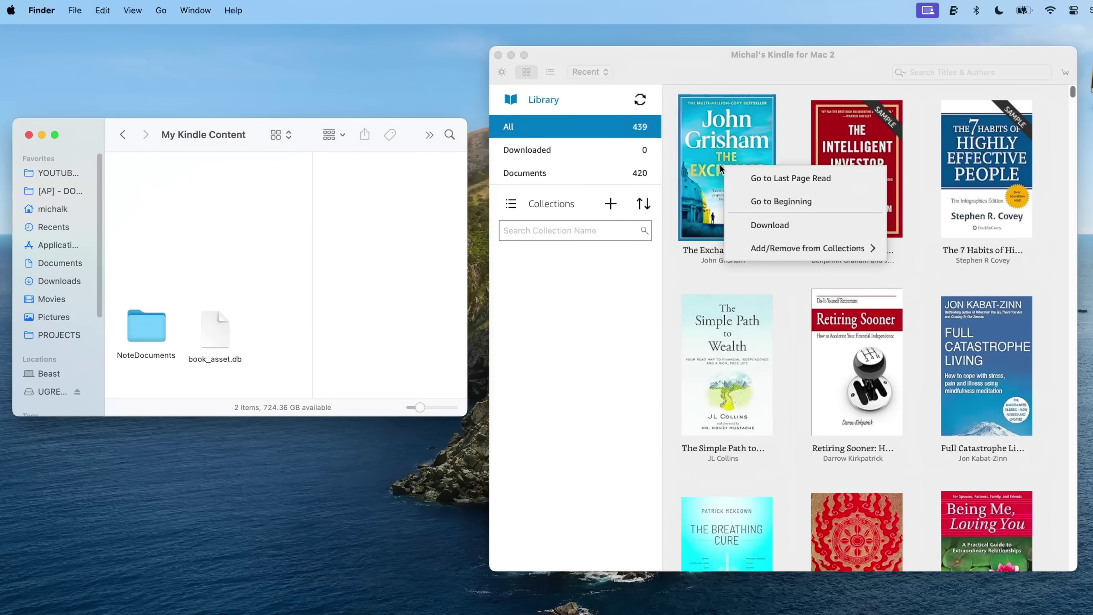
left_click(811, 228)
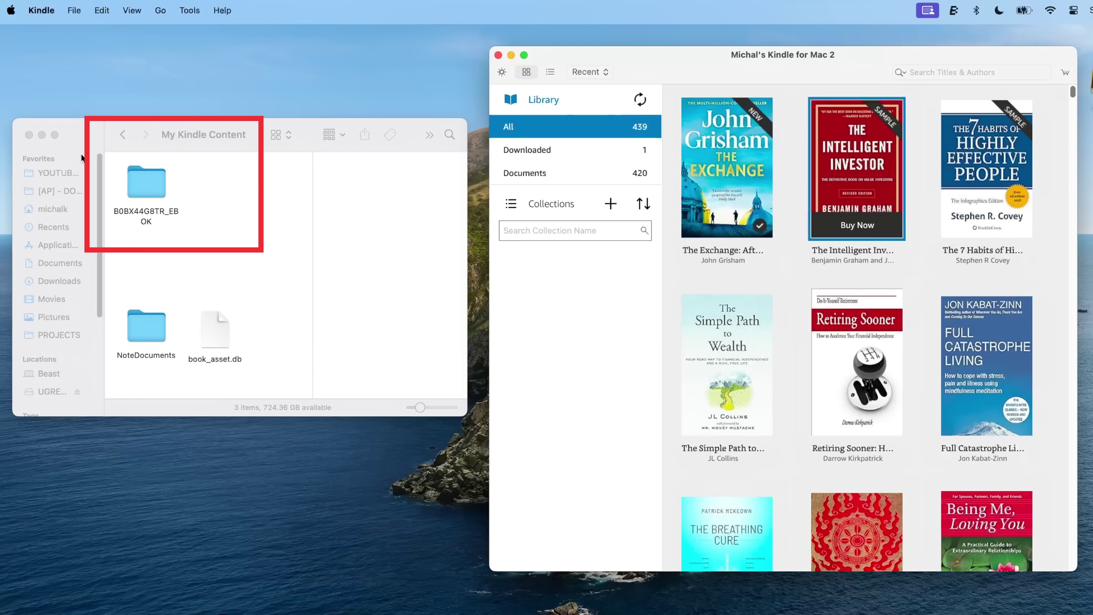
left_click(204, 226)
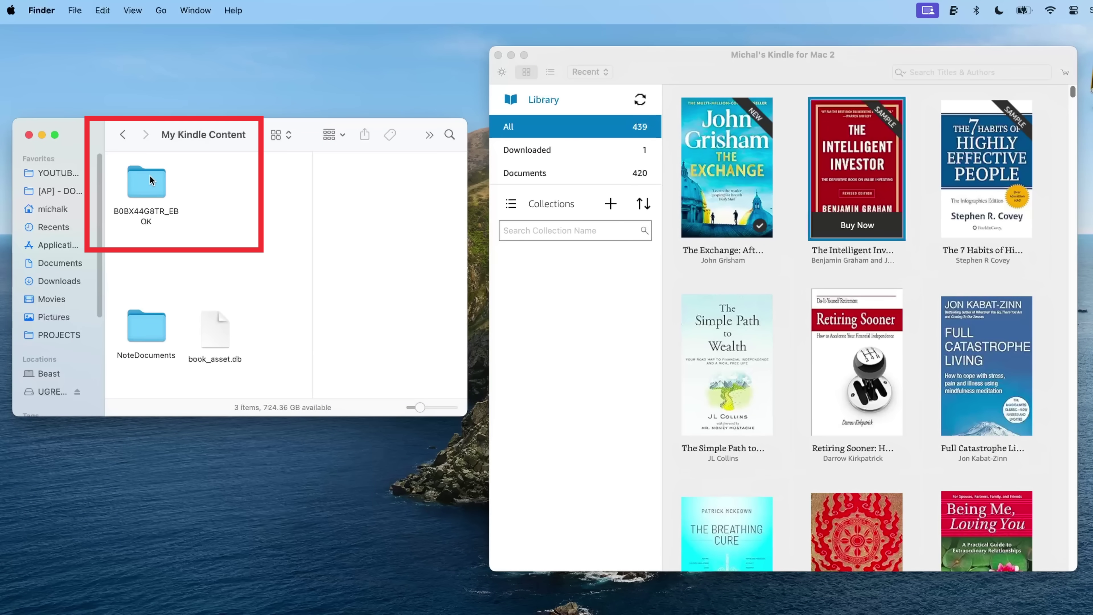
left_click(139, 219)
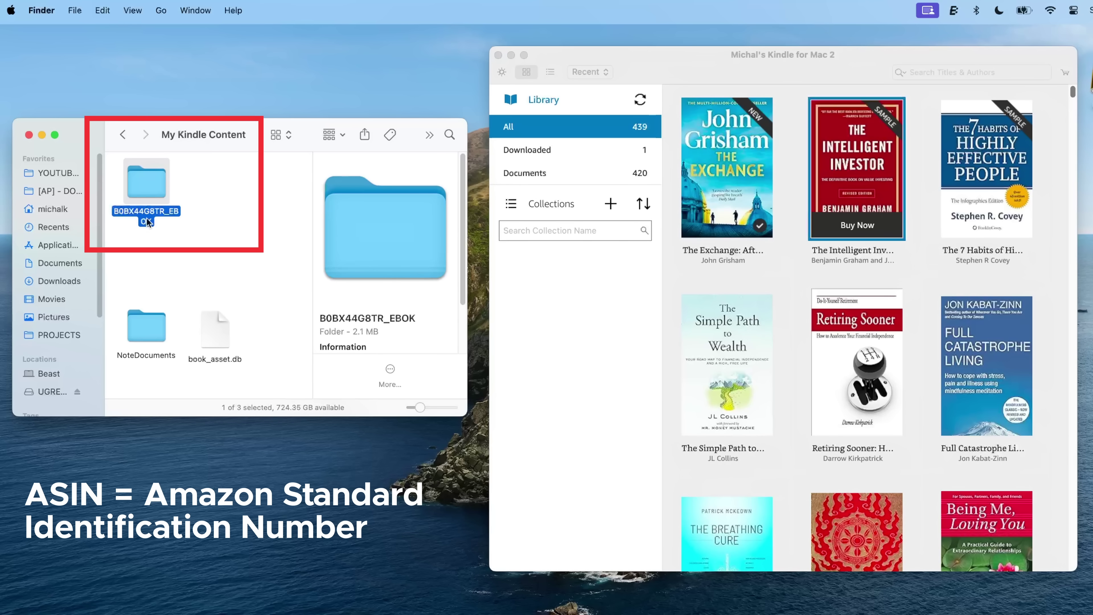
double_click(143, 180)
left_click(221, 206)
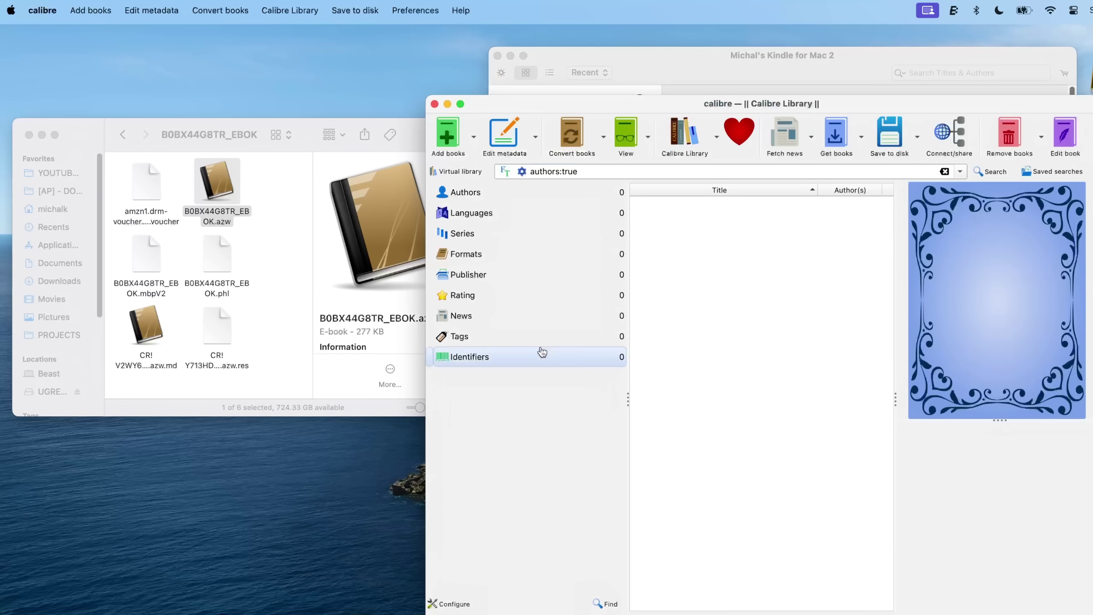
Add The Exchange .azw file to calibre, convert it individually to PDF, and open the 270-page result
left_click_drag(228, 190, 744, 262)
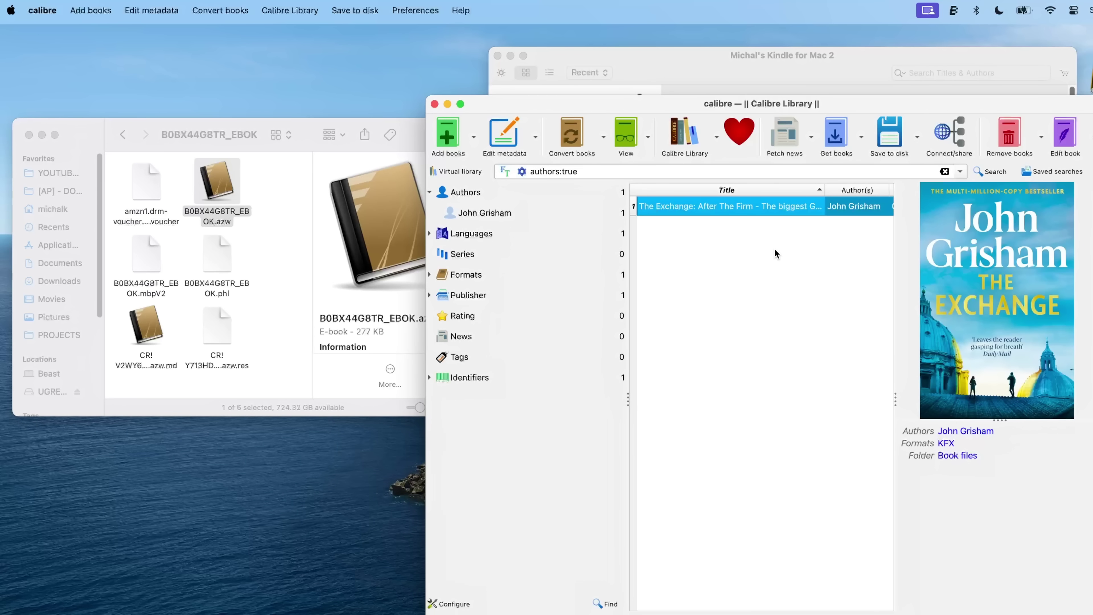
right_click(738, 206)
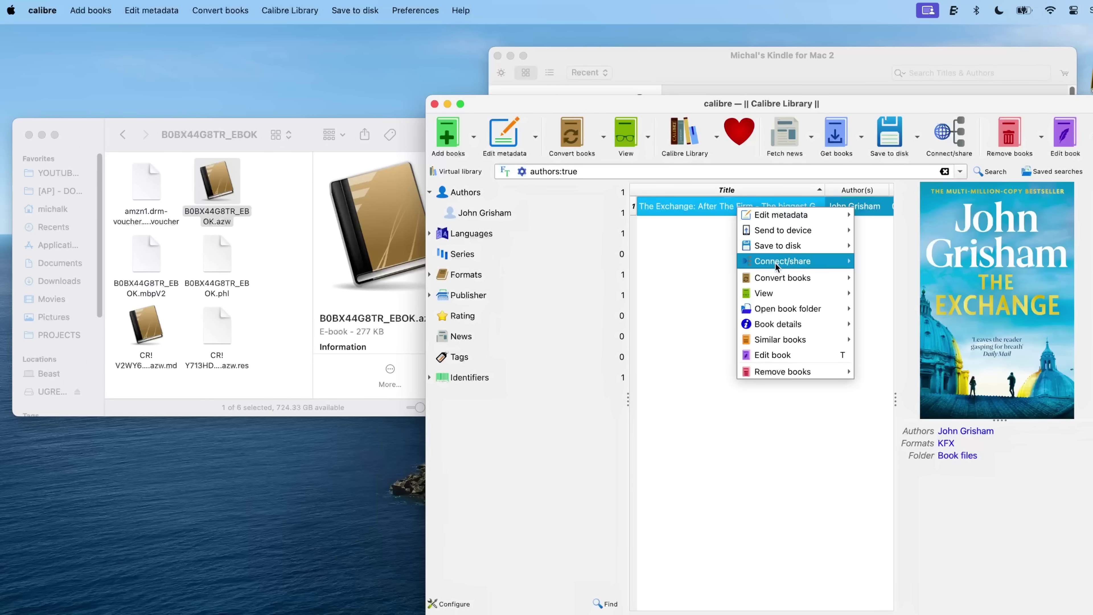
mouse_move(782, 277)
left_click(897, 279)
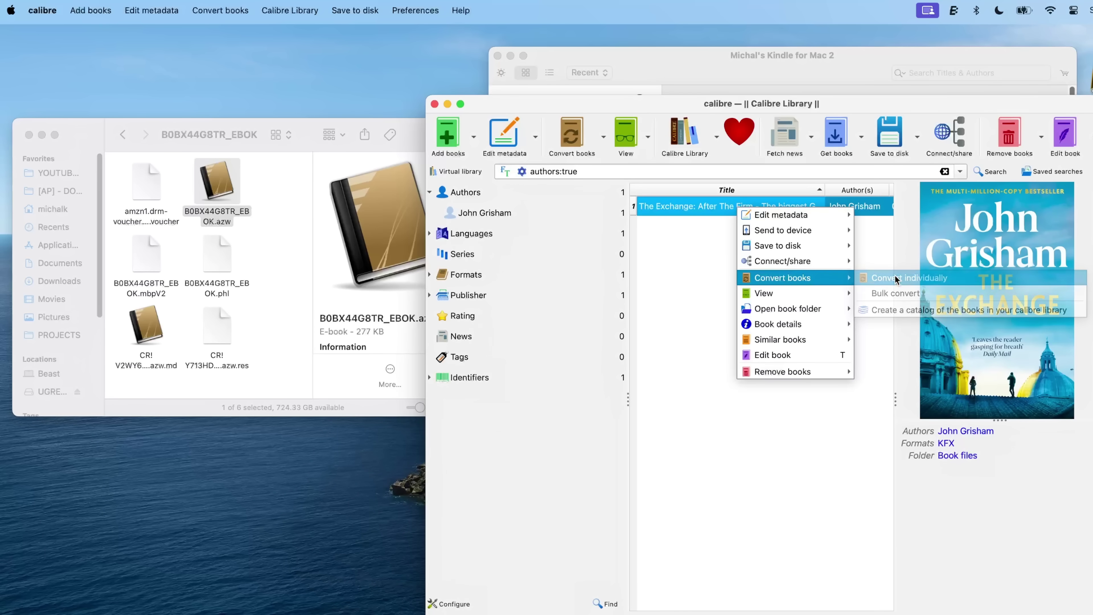
left_click(964, 119)
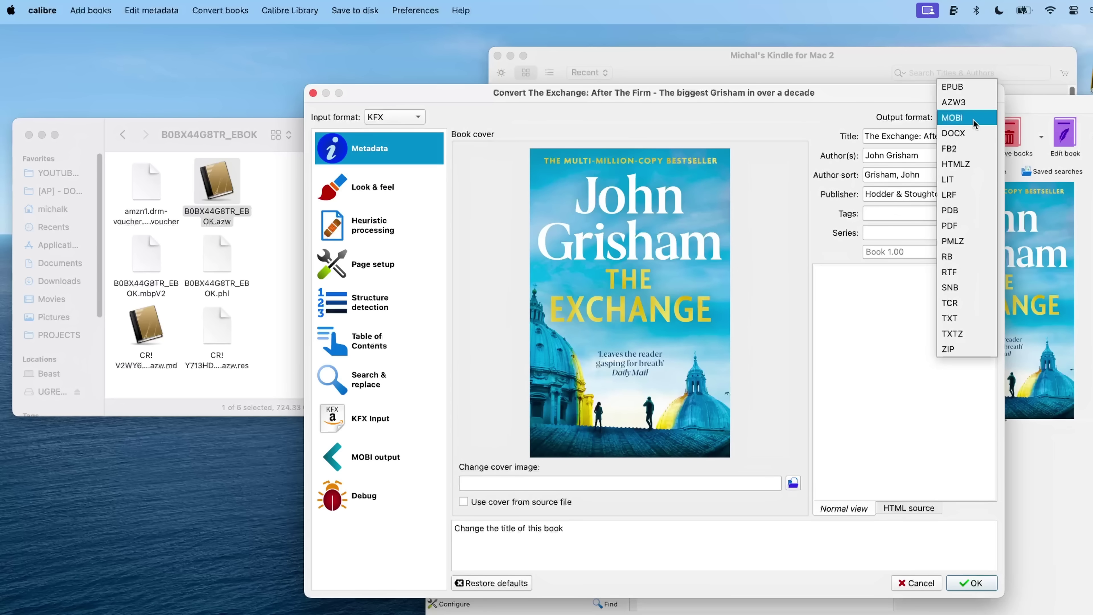
left_click(968, 226)
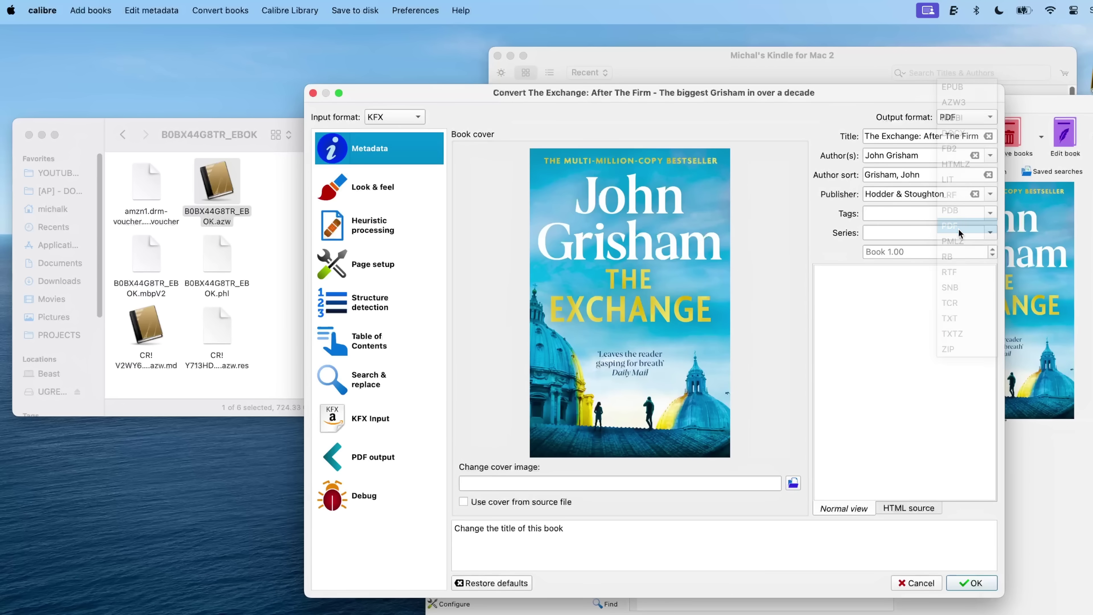
key("Return")
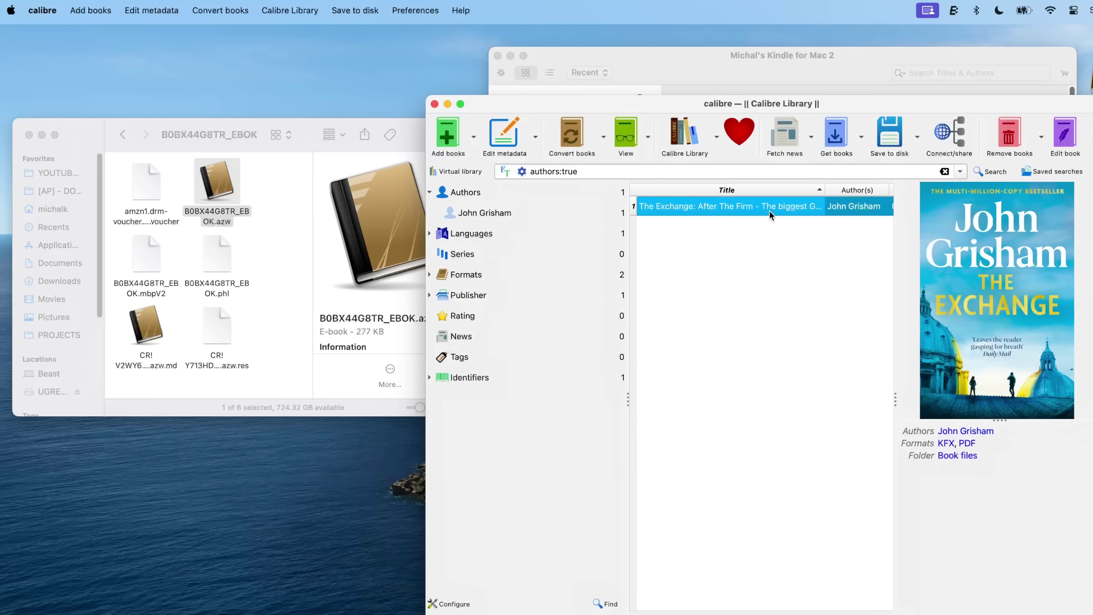
double_click(771, 212)
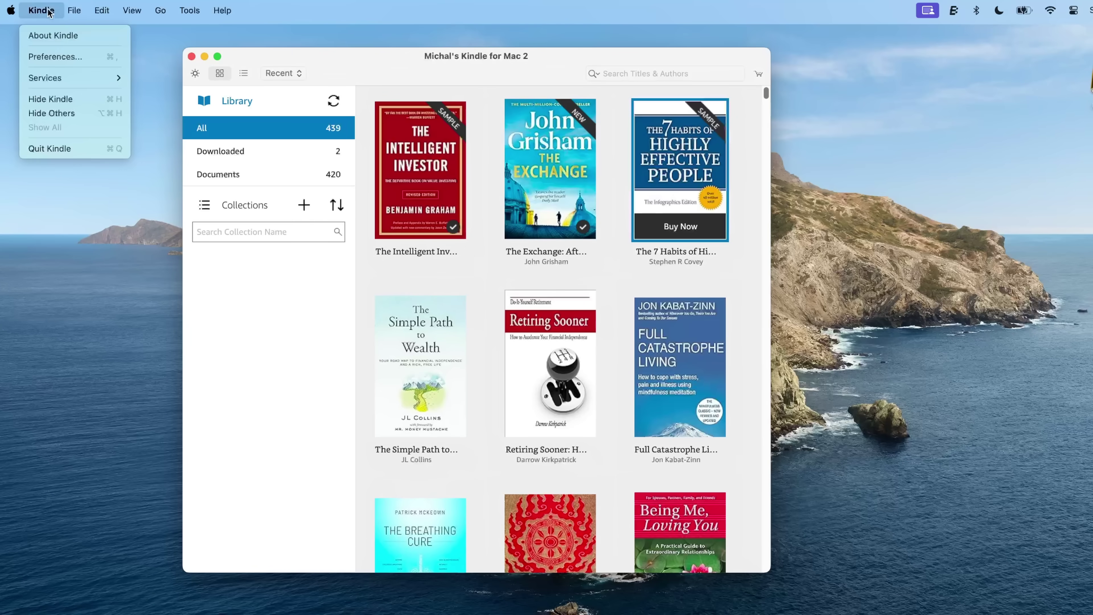
Open Kindle's About window showing version 1.40.1 (65626) and move it slightly aside
left_click(49, 12)
left_click(61, 37)
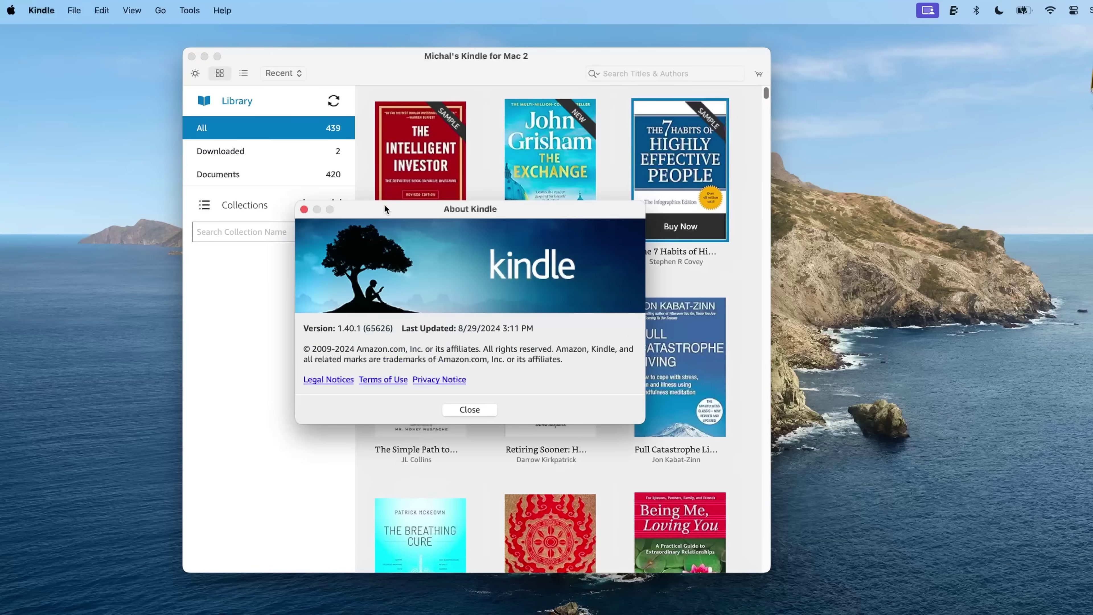
left_click_drag(385, 203, 357, 175)
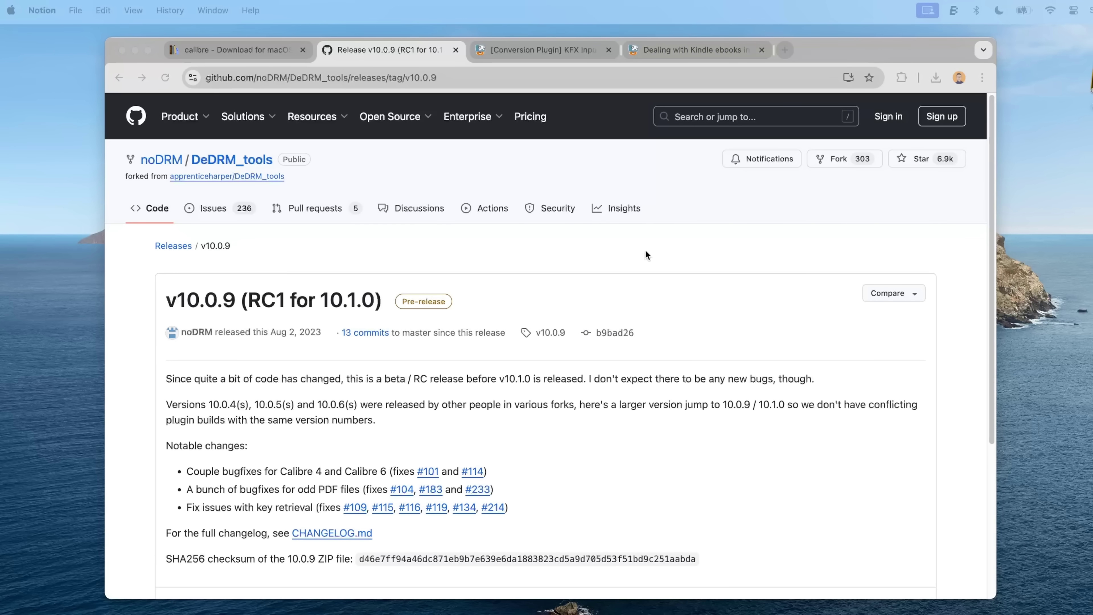
In Chrome, open the noDRM/DeDRM_tools Releases list, scroll through it, then jump back to the top
left_click(541, 288)
left_click(173, 246)
scroll(421, 296, "down", 15)
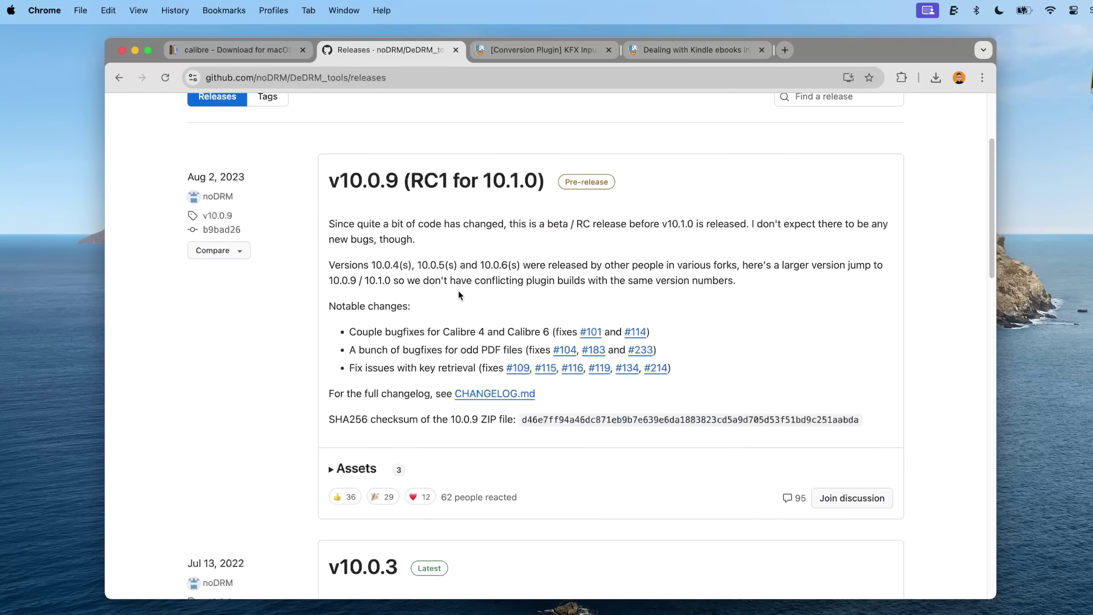
scroll(542, 298, "down", 15)
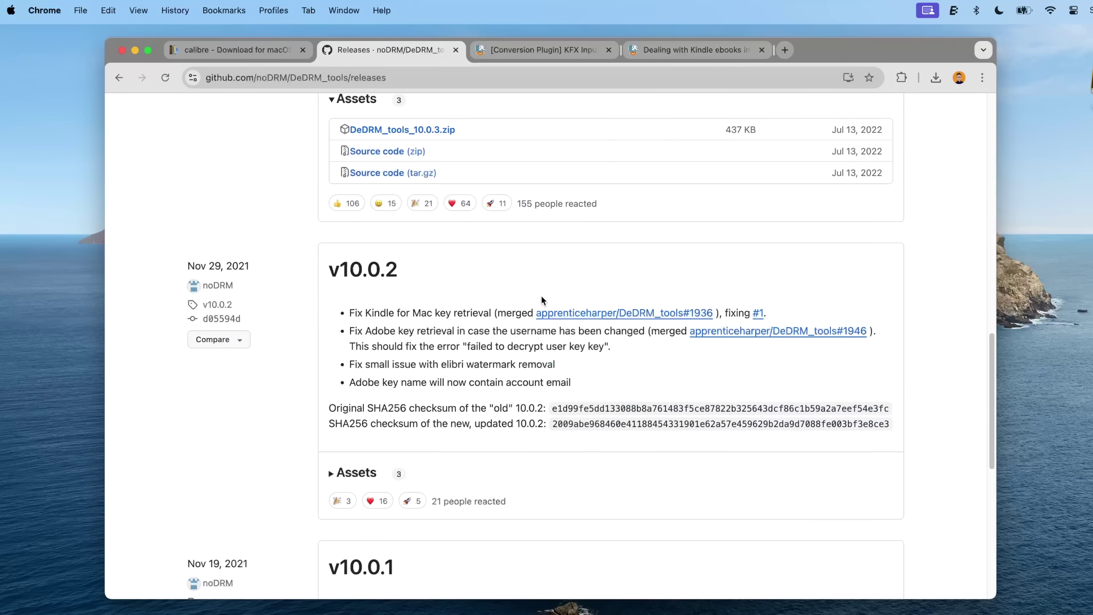
key("Home")
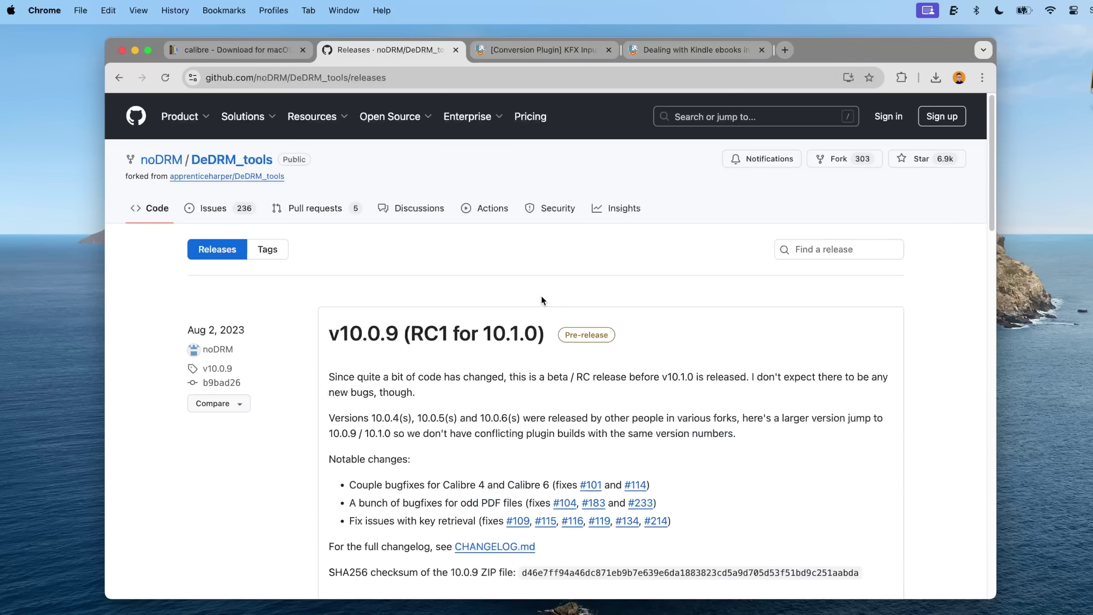